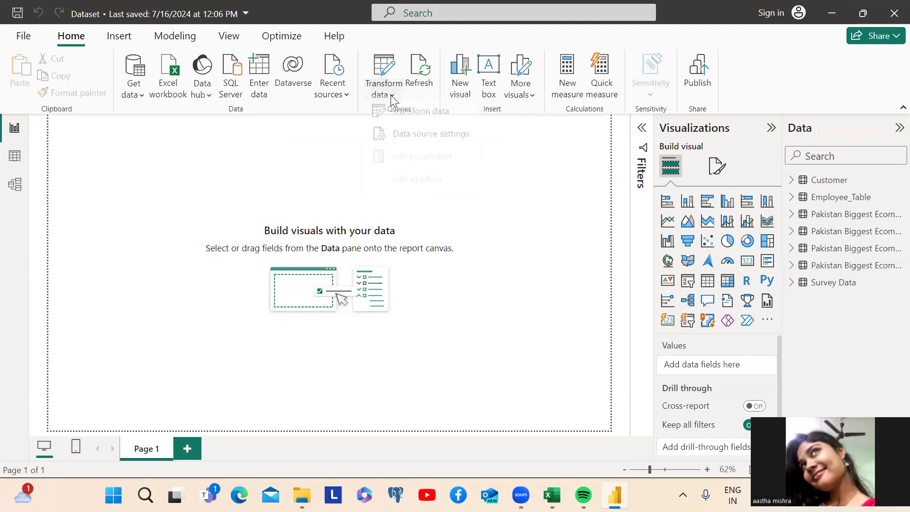
Launch the Power Query editor from the Home ribbon's Transform data option
{"action": "left_click", "coordinate": [406, 124]}
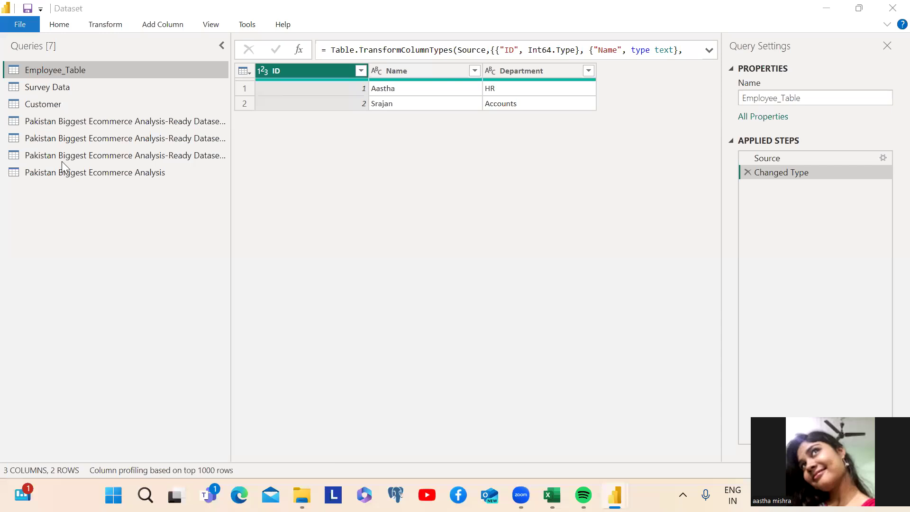
Open the Customer query, dismiss the stale-preview banner, and select the Full Name column
{"action": "left_click", "coordinate": [52, 106]}
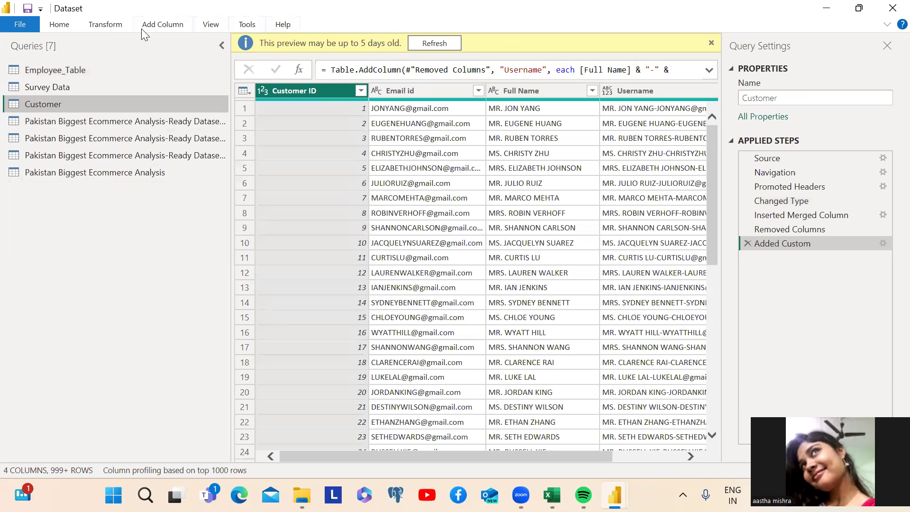
{"action": "left_click", "coordinate": [55, 31]}
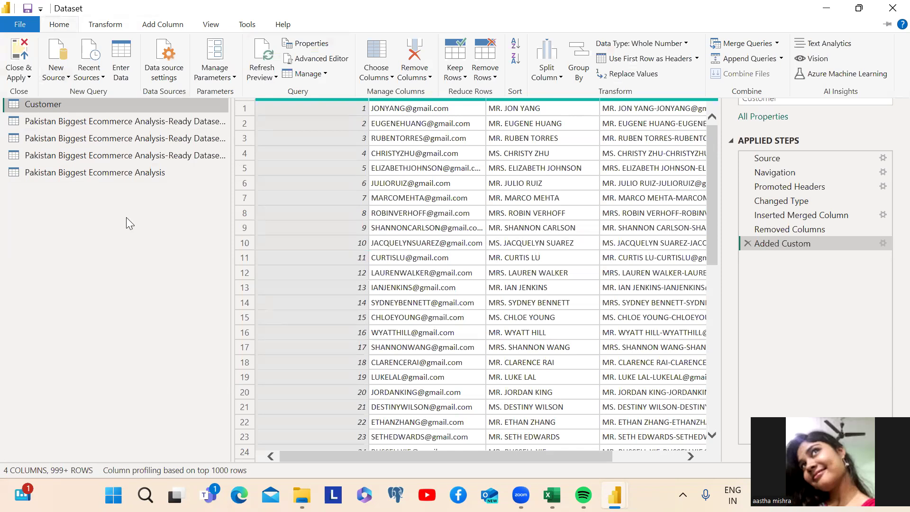
{"action": "left_click", "coordinate": [60, 25]}
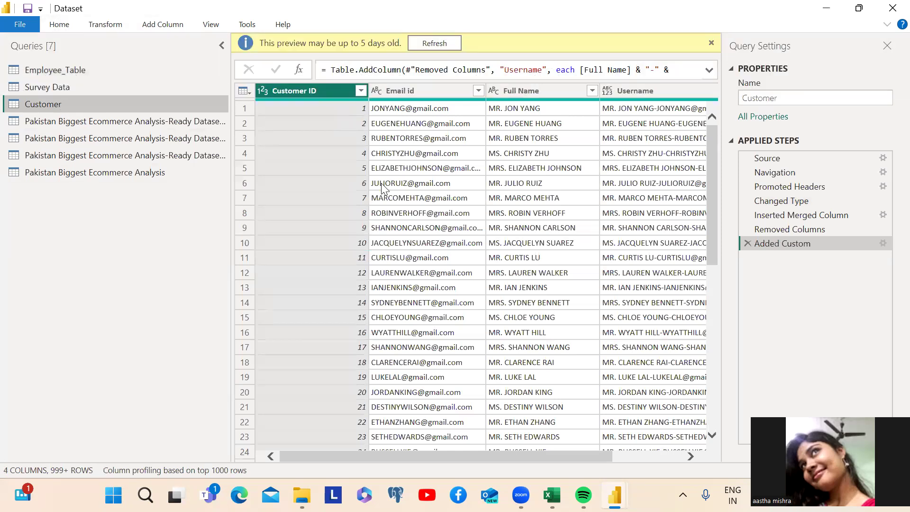
{"action": "left_click", "coordinate": [710, 43]}
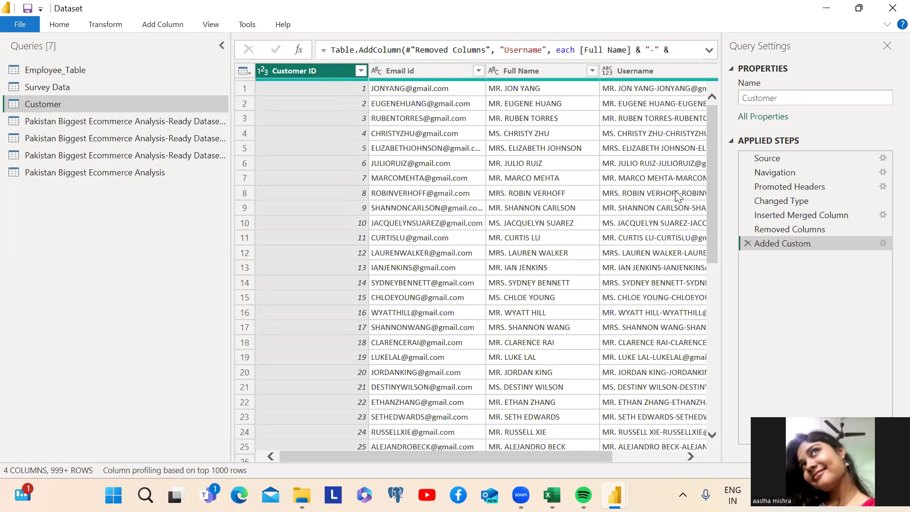
{"action": "mouse_move", "coordinate": [509, 455]}
{"action": "left_mouse_down"}
{"action": "mouse_move", "coordinate": [607, 457]}
{"action": "mouse_move", "coordinate": [531, 455]}
{"action": "mouse_move", "coordinate": [514, 440]}
{"action": "left_mouse_up"}
{"action": "left_click", "coordinate": [508, 72]}
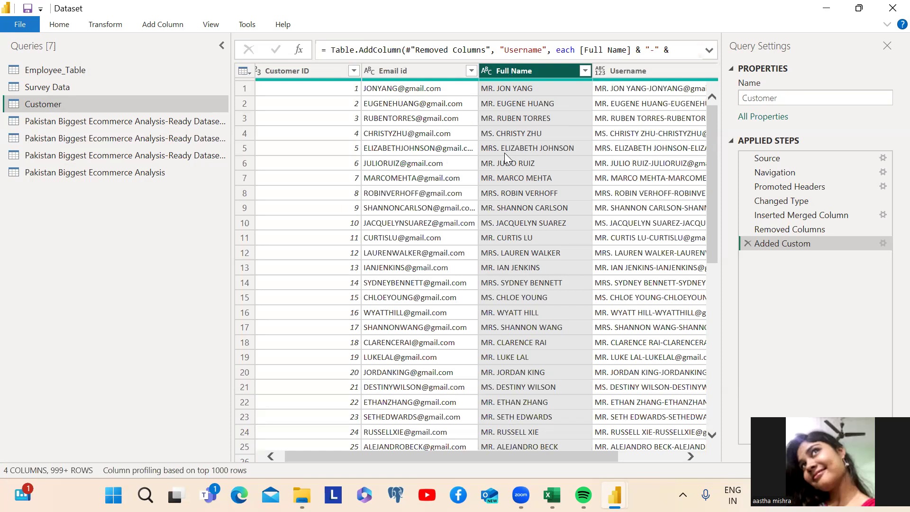
Split Full Name by Space at each occurrence into Full Name.1 titles and Full Name.2 names
{"action": "left_click", "coordinate": [62, 27]}
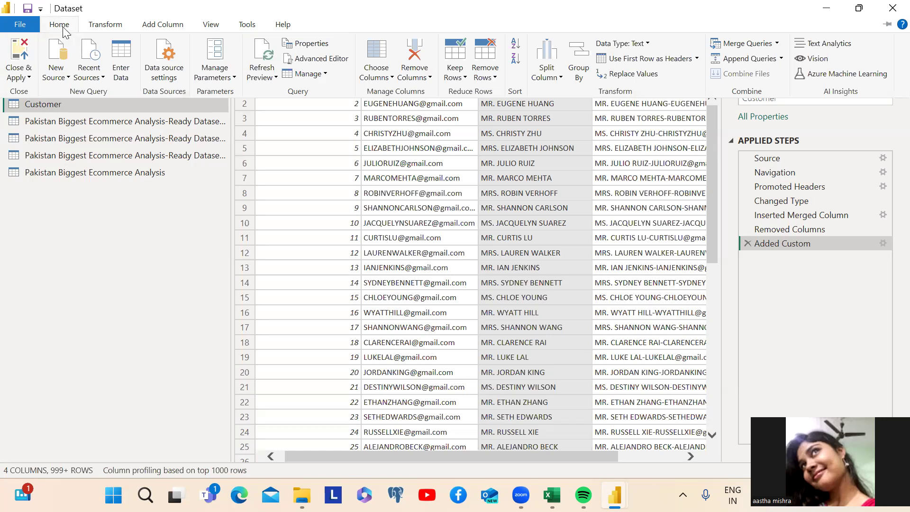
{"action": "left_click", "coordinate": [105, 24]}
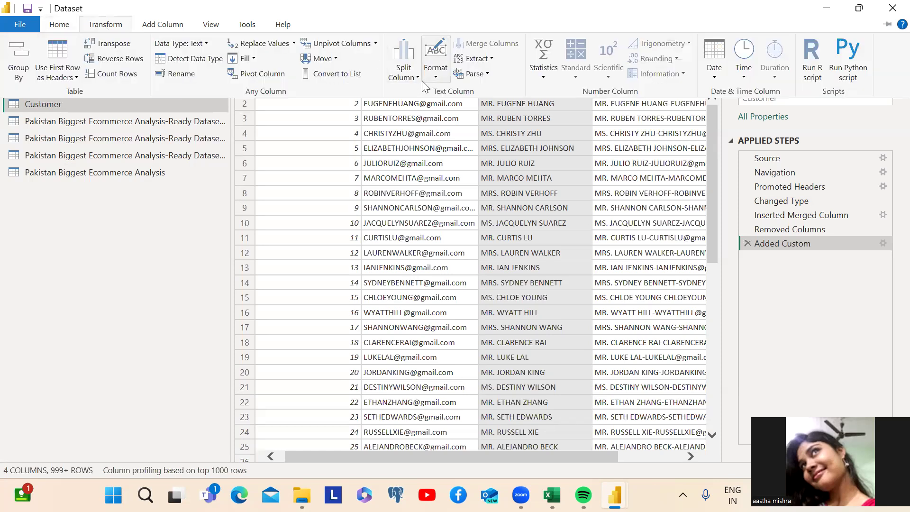
{"action": "left_click", "coordinate": [418, 78]}
{"action": "left_click", "coordinate": [417, 77]}
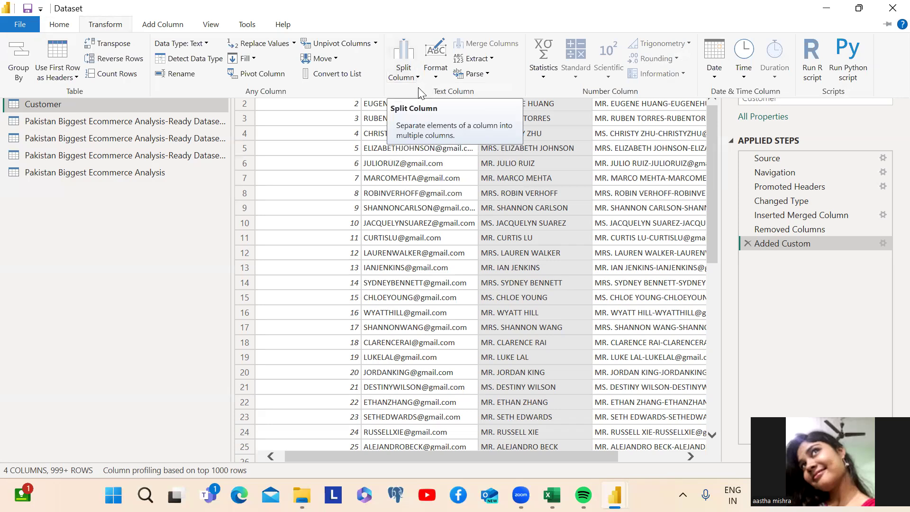
{"action": "left_click", "coordinate": [417, 81]}
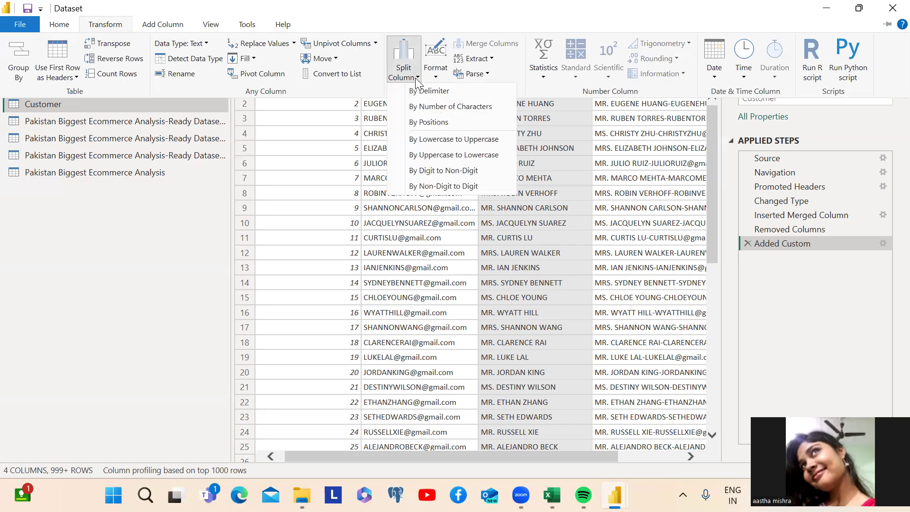
{"action": "left_click", "coordinate": [438, 92]}
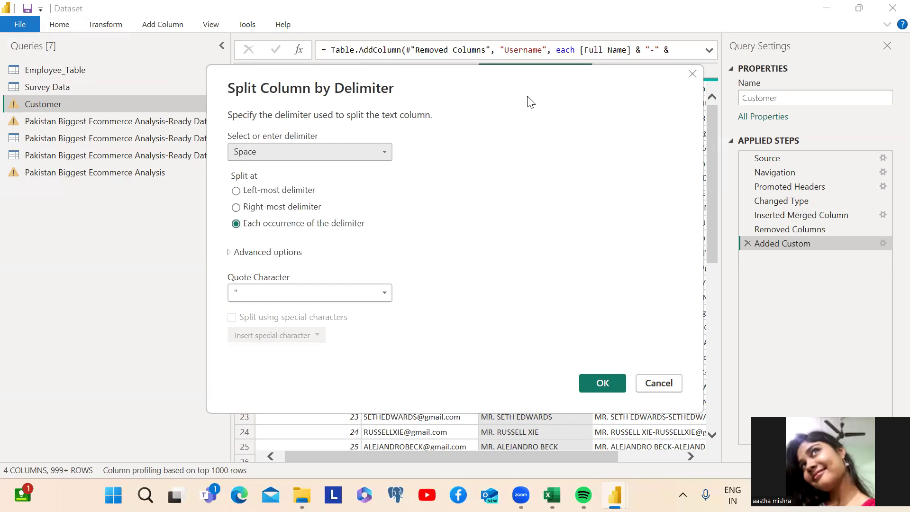
{"action": "left_click_drag", "start_coordinate": [529, 101], "coordinate": [299, 94]}
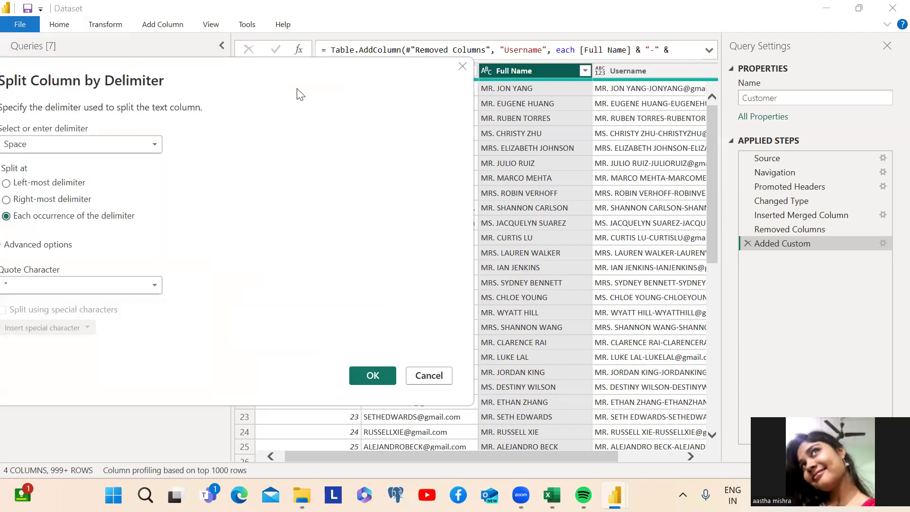
{"action": "left_click", "coordinate": [155, 139]}
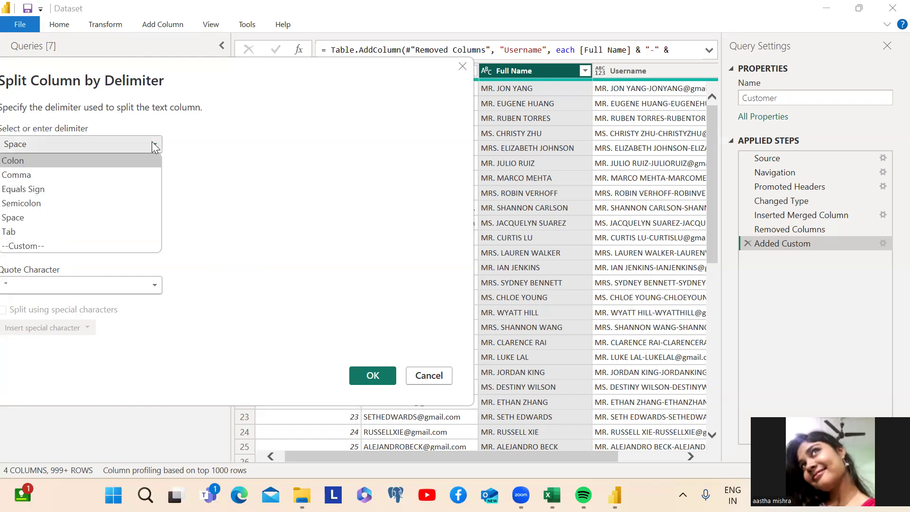
{"action": "left_click", "coordinate": [22, 215]}
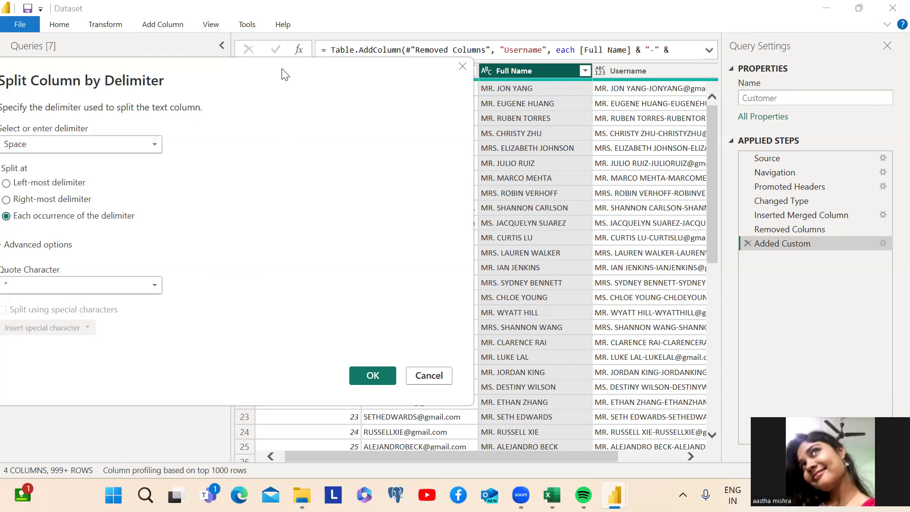
{"action": "left_click_drag", "start_coordinate": [285, 74], "coordinate": [303, 78]}
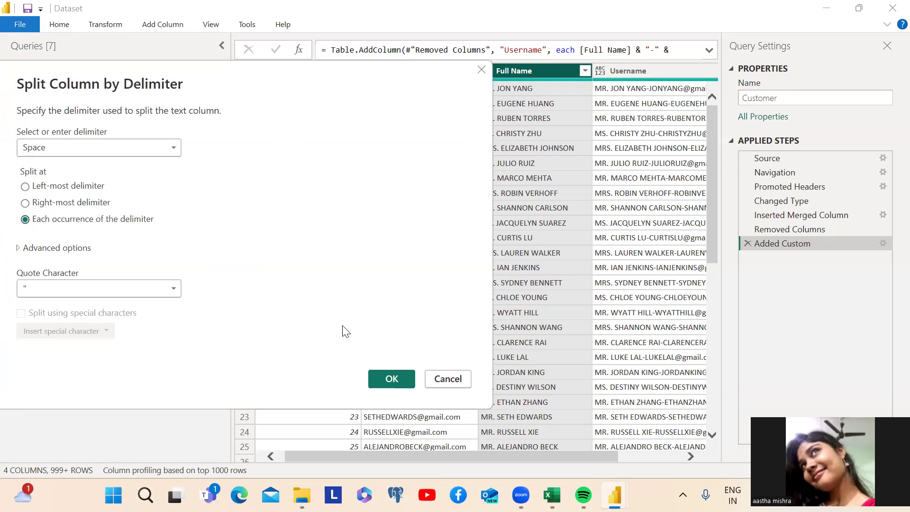
{"action": "left_click", "coordinate": [389, 378]}
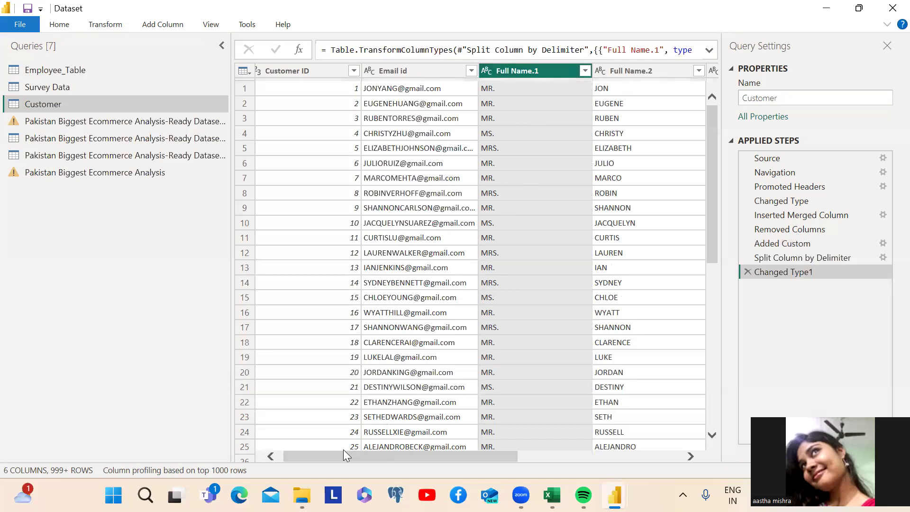
{"action": "left_click_drag", "start_coordinate": [340, 452], "coordinate": [386, 451]}
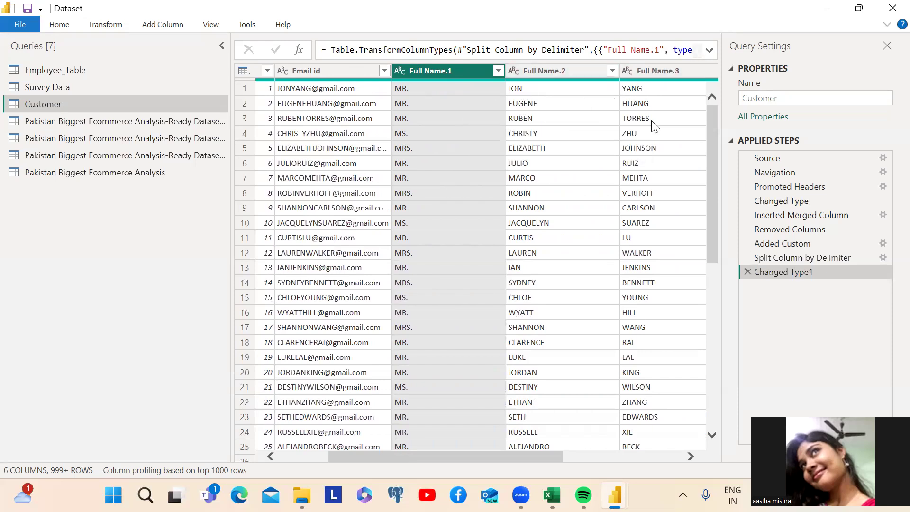
{"action": "left_click_drag", "start_coordinate": [479, 455], "coordinate": [573, 453]}
{"action": "left_click_drag", "start_coordinate": [509, 440], "coordinate": [461, 430]}
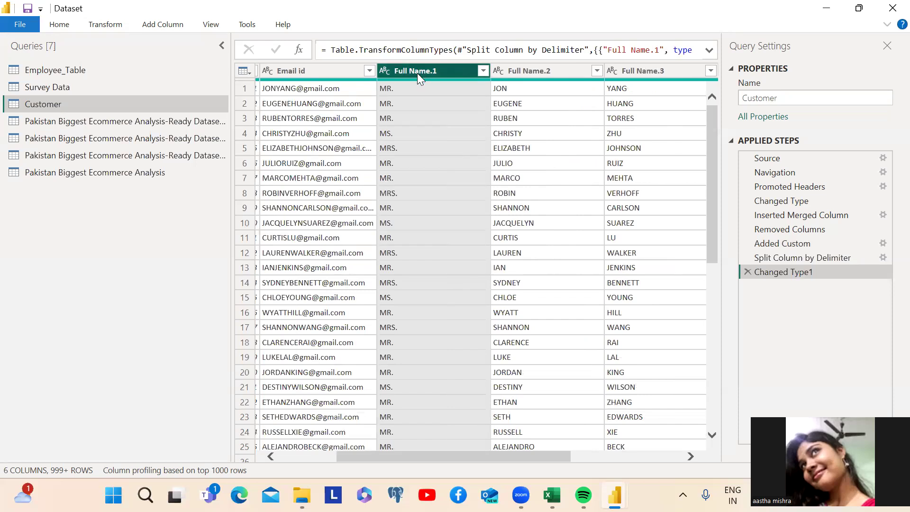
{"action": "left_click", "coordinate": [540, 68]}
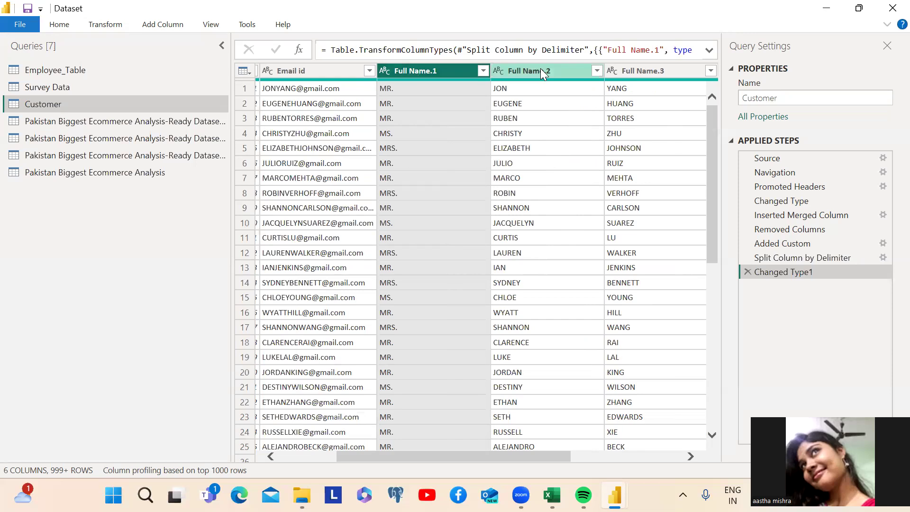
{"action": "left_click", "coordinate": [627, 66]}
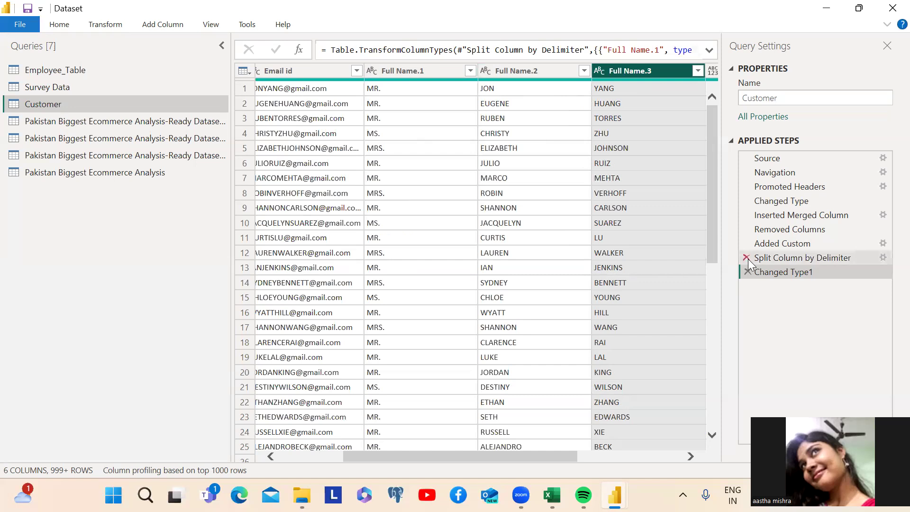
Split Full Name.3 repeatedly every 2 characters, then delete the resulting Changed Type2 step
{"action": "left_click", "coordinate": [100, 26]}
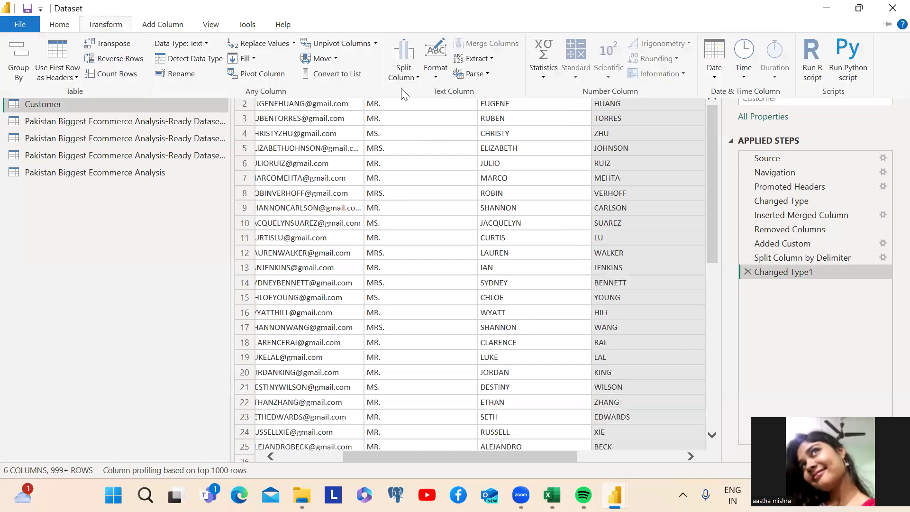
{"action": "left_click", "coordinate": [415, 79]}
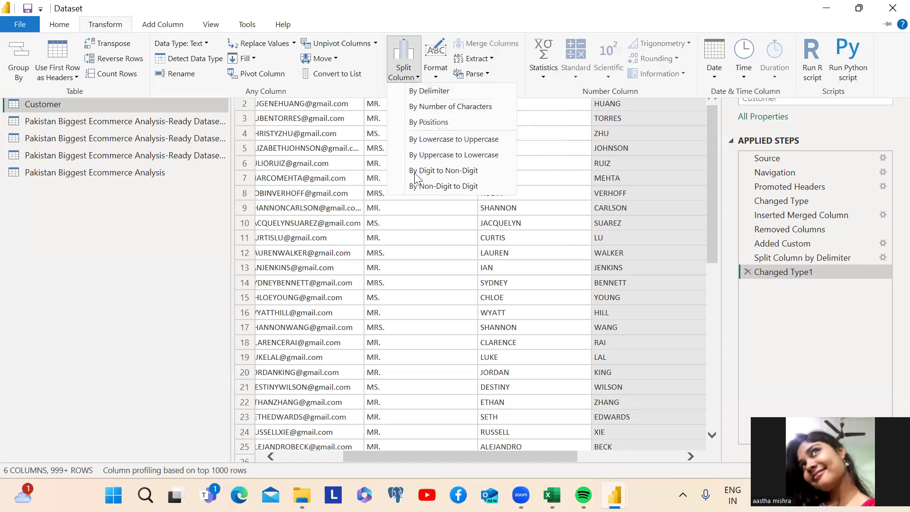
{"action": "left_click", "coordinate": [423, 108]}
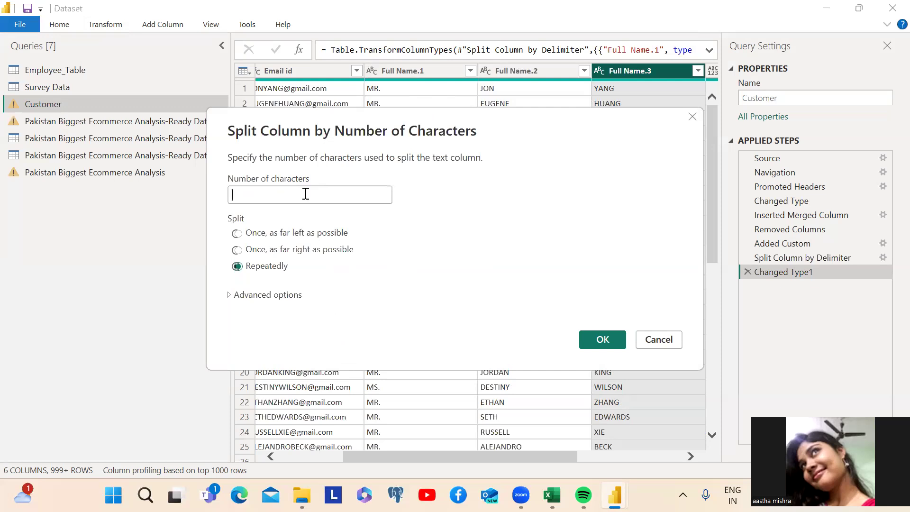
{"action": "left_click", "coordinate": [306, 193]}
{"action": "type", "text": "2"}
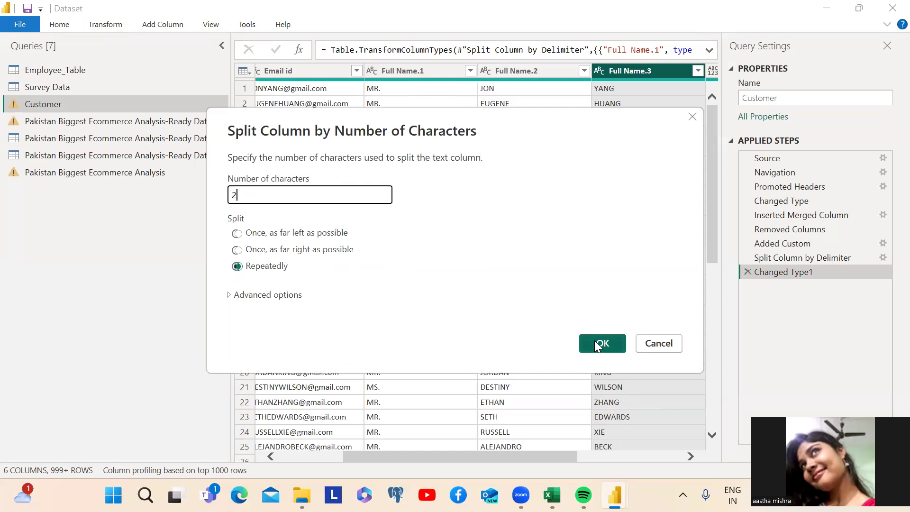
{"action": "left_click", "coordinate": [599, 344]}
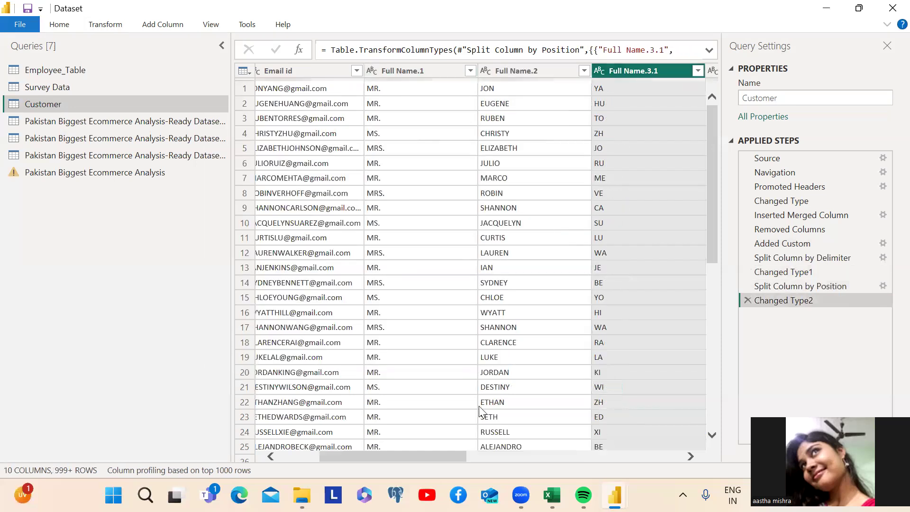
{"action": "left_click_drag", "start_coordinate": [453, 457], "coordinate": [500, 438]}
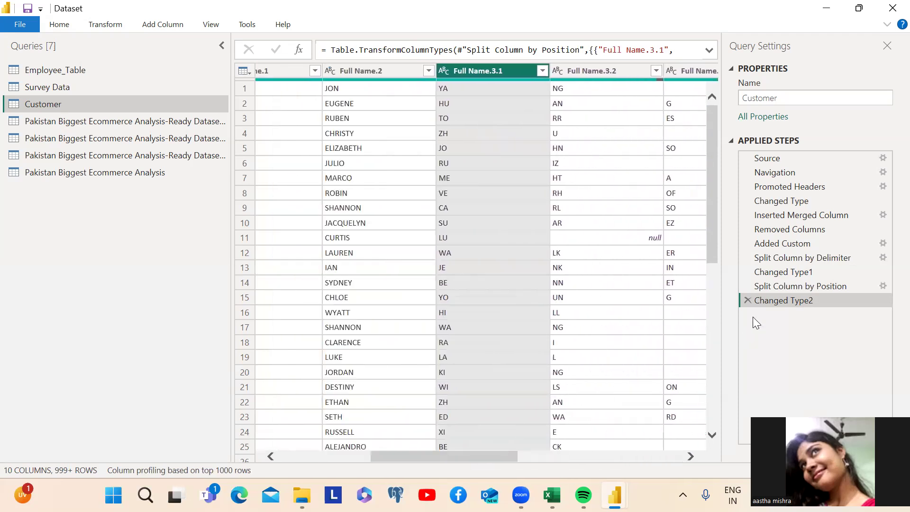
{"action": "left_click", "coordinate": [746, 299]}
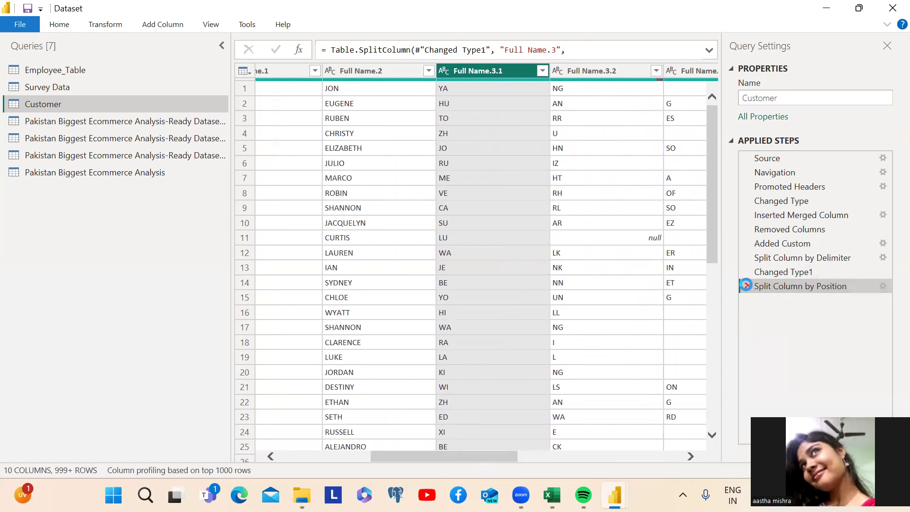
{"action": "left_click", "coordinate": [746, 286]}
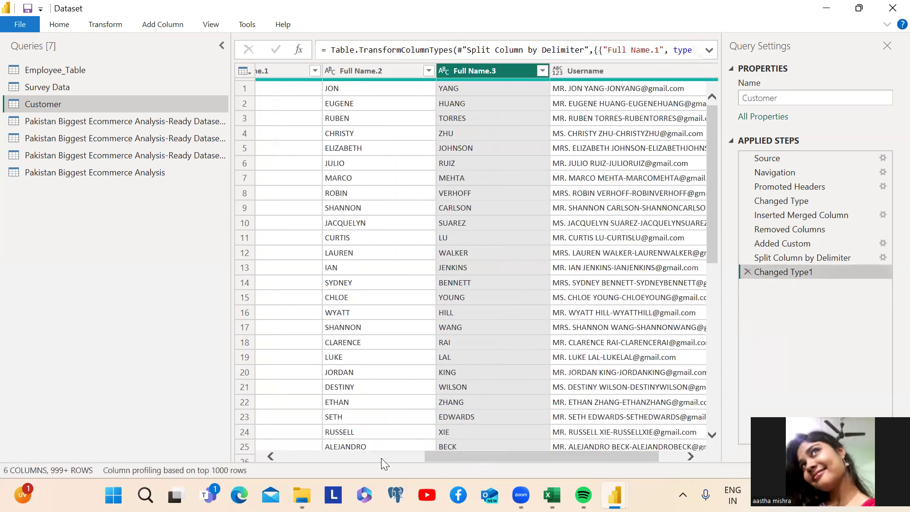
{"action": "left_click", "coordinate": [102, 26]}
{"action": "left_click", "coordinate": [407, 71]}
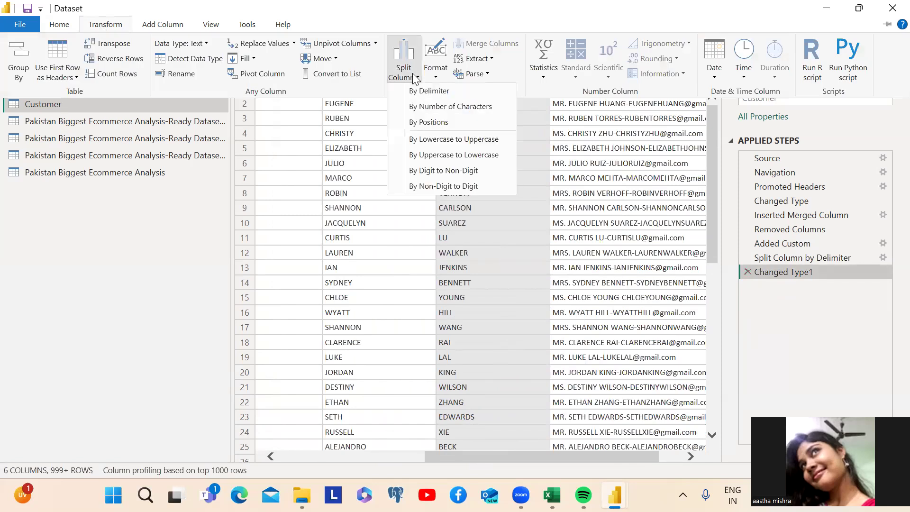
{"action": "left_click", "coordinate": [425, 124]}
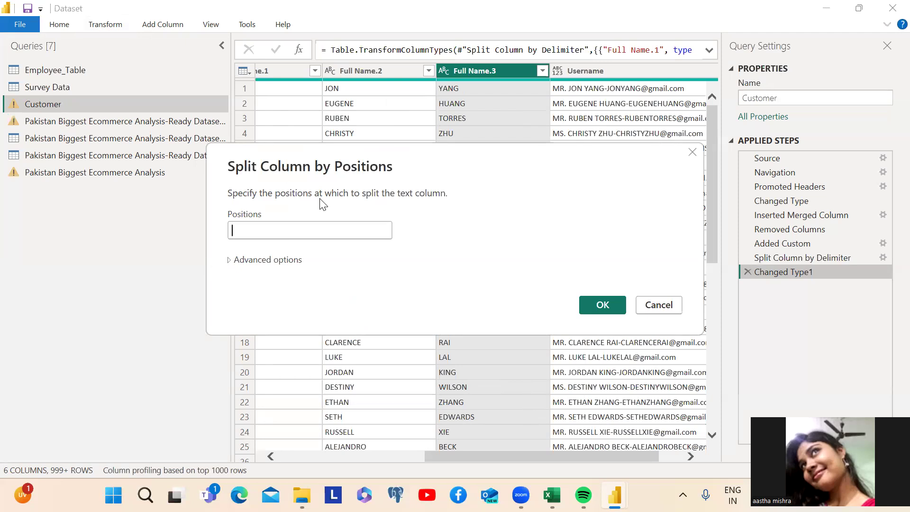
{"action": "left_click", "coordinate": [263, 231]}
{"action": "type", "text": "2"}
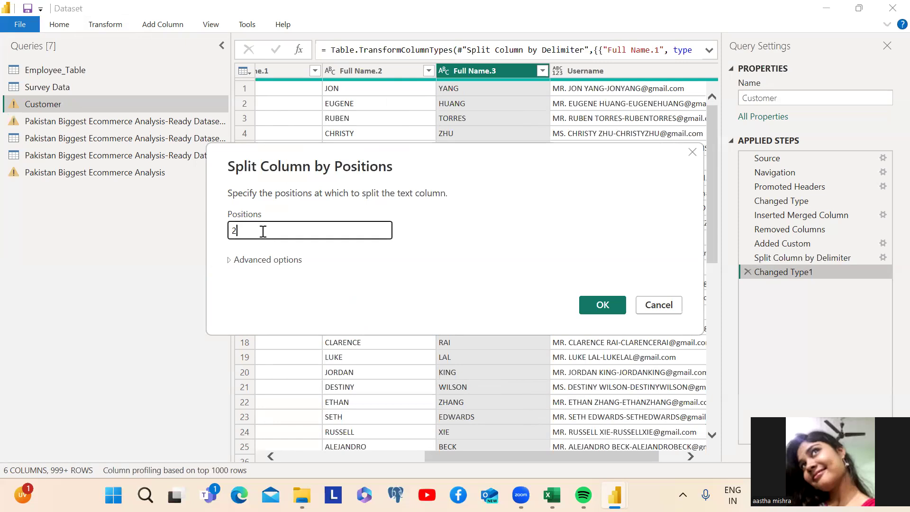
{"action": "left_click", "coordinate": [600, 305]}
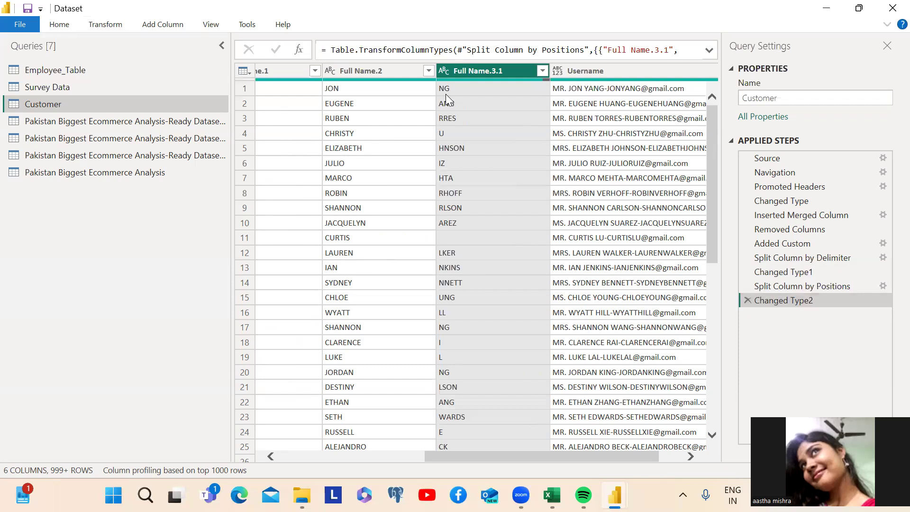
{"action": "left_click", "coordinate": [747, 301]}
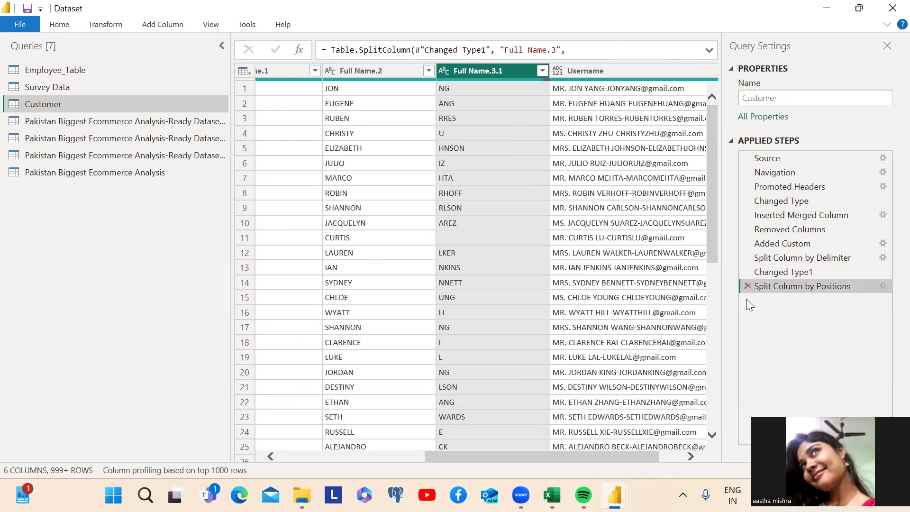
{"action": "left_click", "coordinate": [746, 285]}
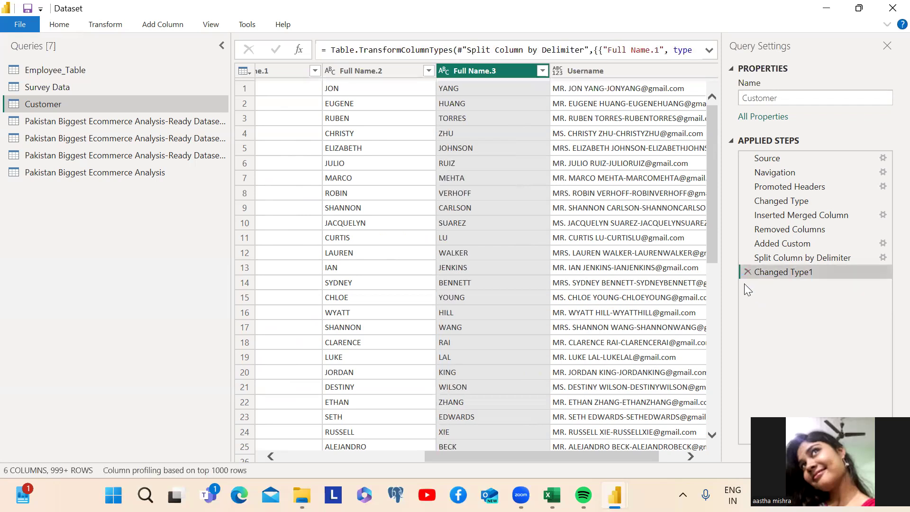
{"action": "left_click", "coordinate": [105, 24]}
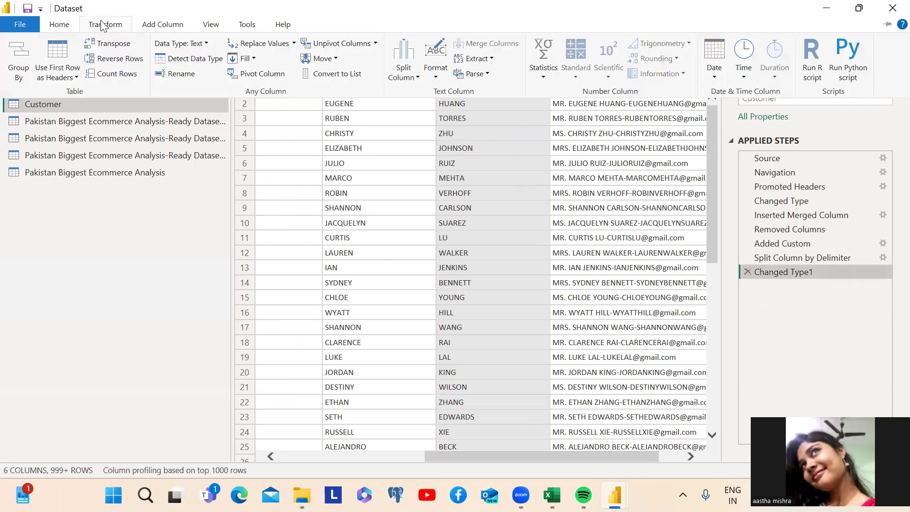
{"action": "left_click", "coordinate": [417, 77]}
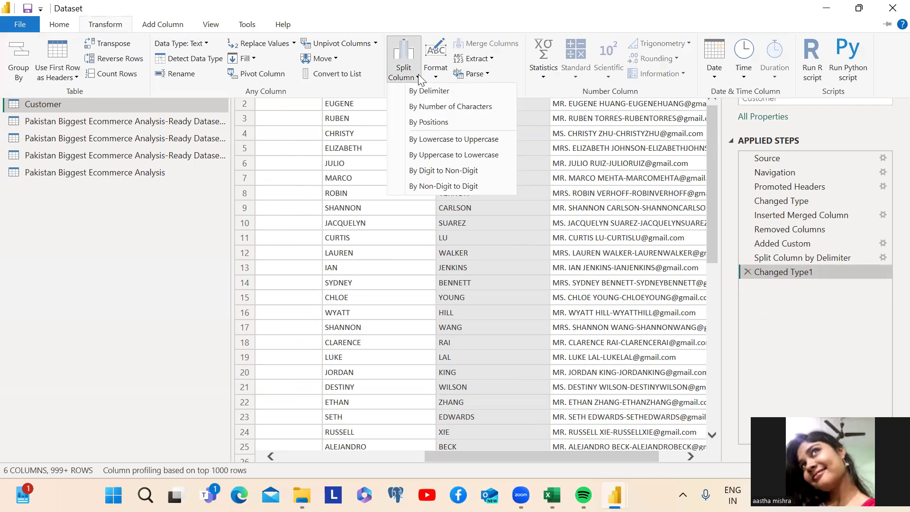
{"action": "left_click", "coordinate": [425, 142]}
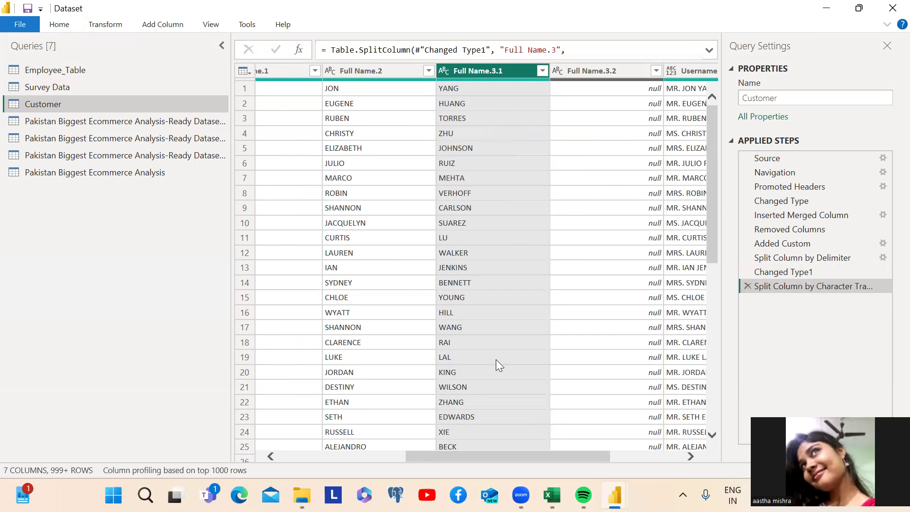
{"action": "scroll", "coordinate": [502, 384], "scroll_direction": "down", "scroll_amount": 5}
{"action": "scroll", "coordinate": [502, 391], "scroll_direction": "up", "scroll_amount": 5}
{"action": "left_click", "coordinate": [656, 71]}
{"action": "left_click", "coordinate": [657, 71]}
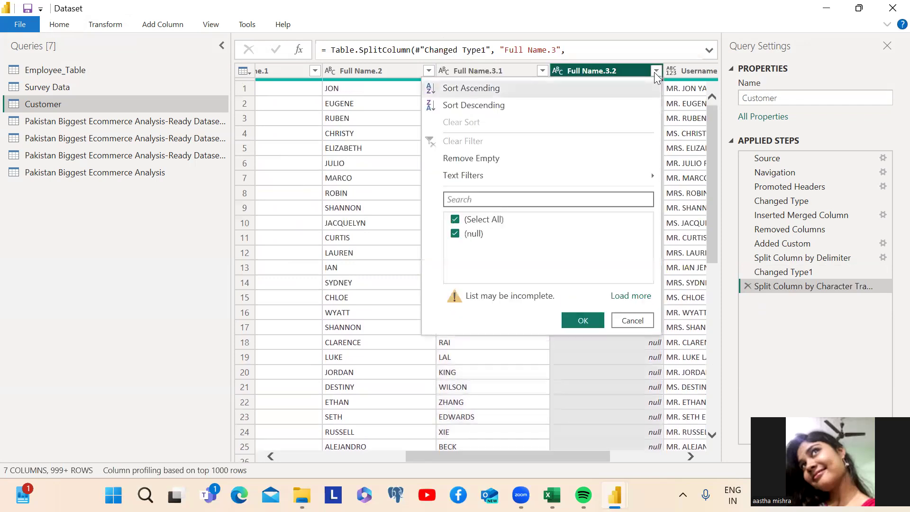
{"action": "left_click", "coordinate": [681, 233]}
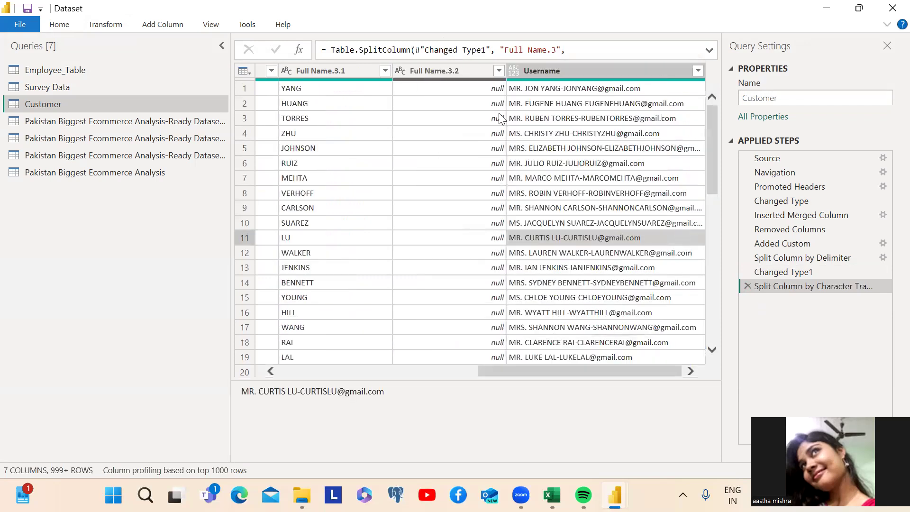
{"action": "left_click", "coordinate": [748, 285]}
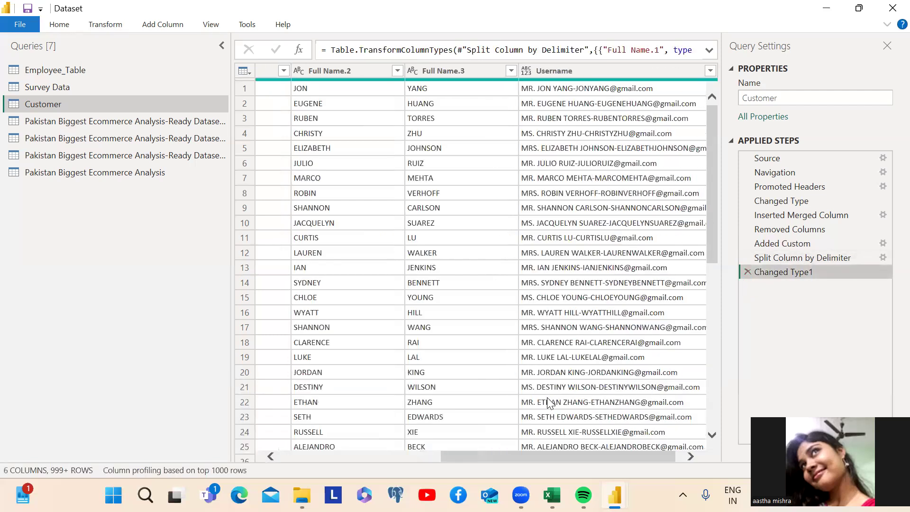
{"action": "left_click", "coordinate": [428, 72]}
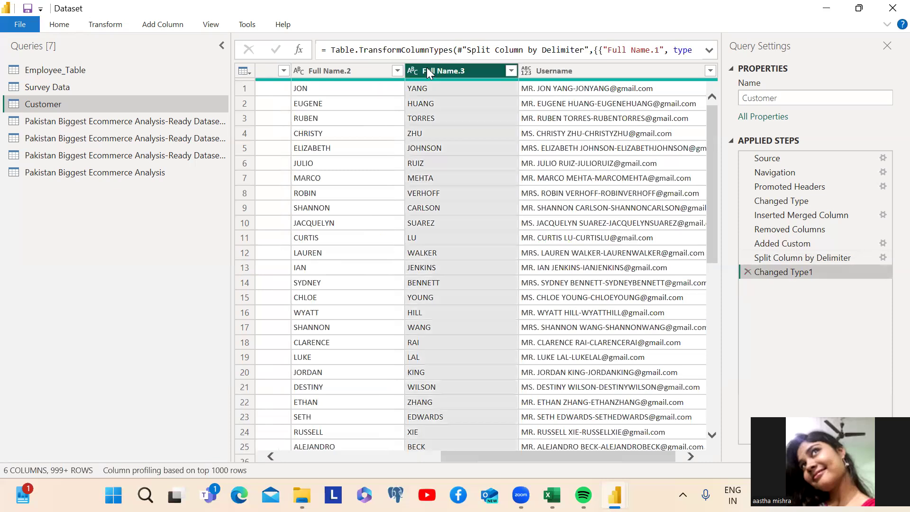
{"action": "left_click", "coordinate": [105, 24]}
{"action": "left_click", "coordinate": [418, 78]}
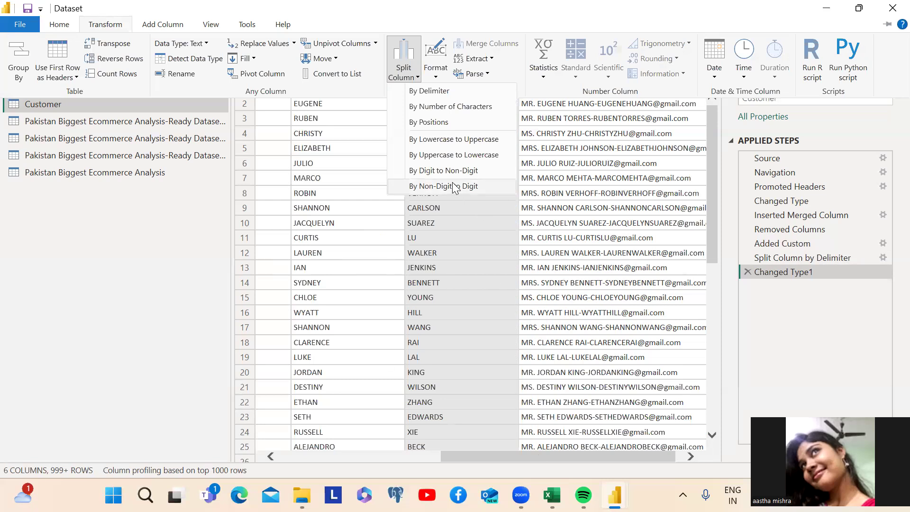
{"action": "left_click", "coordinate": [414, 72]}
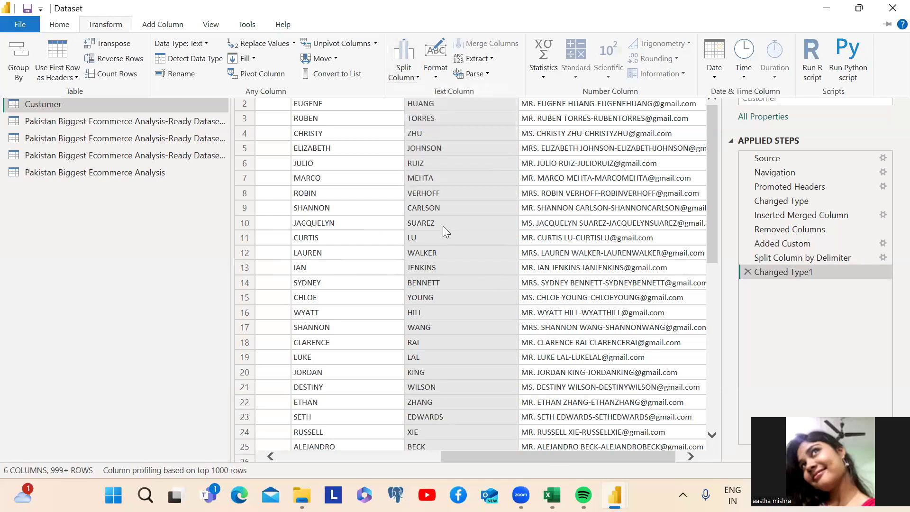
{"action": "left_click", "coordinate": [710, 193]}
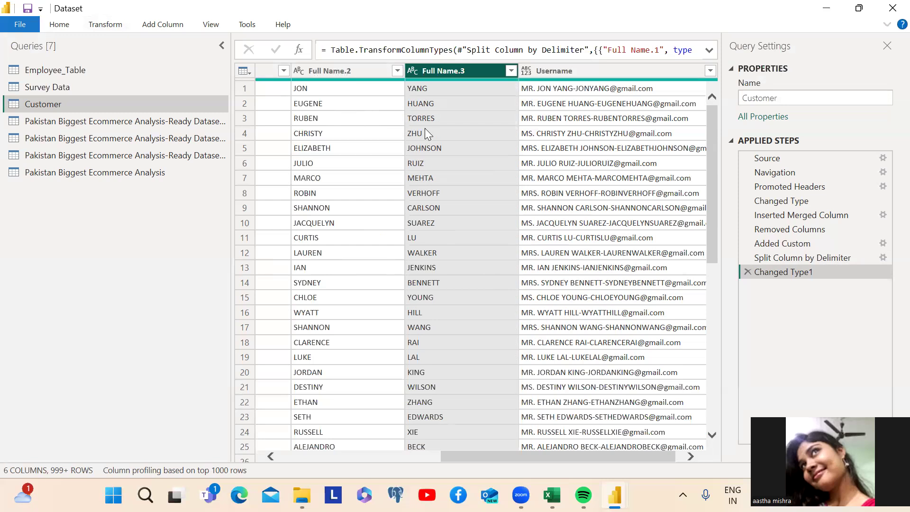
{"action": "left_click_drag", "start_coordinate": [539, 453], "coordinate": [428, 441]}
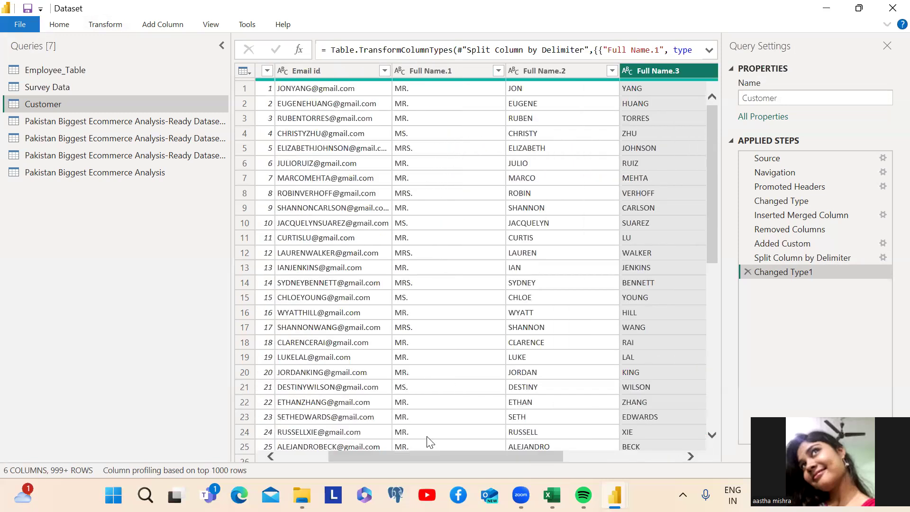
In Full Name.1, replace the value MR. with Mr
{"action": "left_click", "coordinate": [448, 72]}
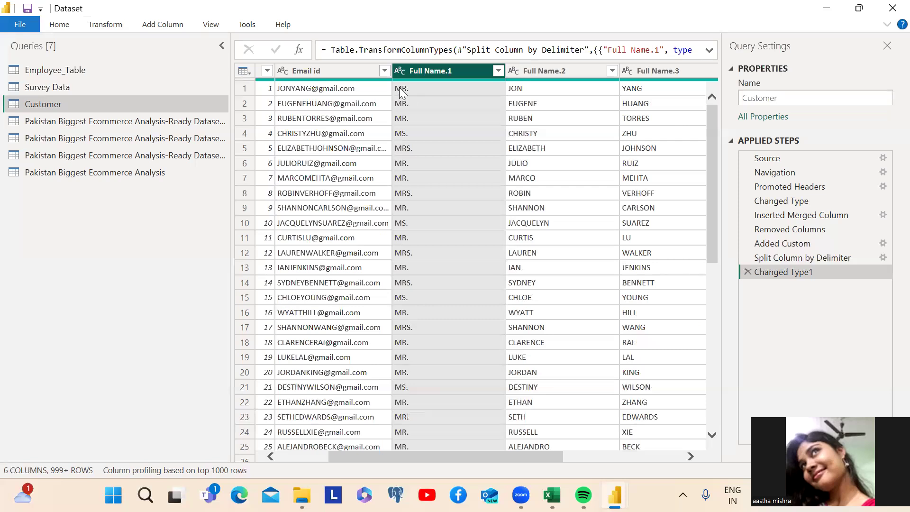
{"action": "left_click", "coordinate": [108, 25]}
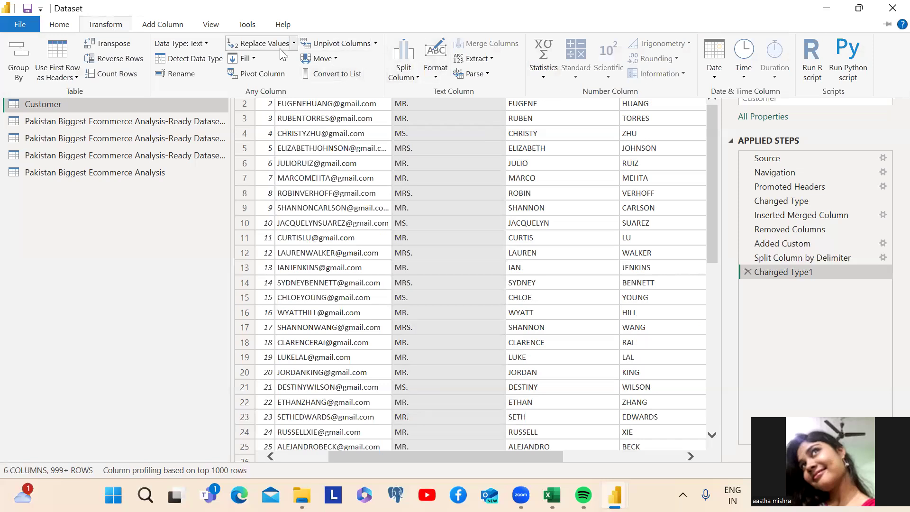
{"action": "left_click", "coordinate": [265, 43]}
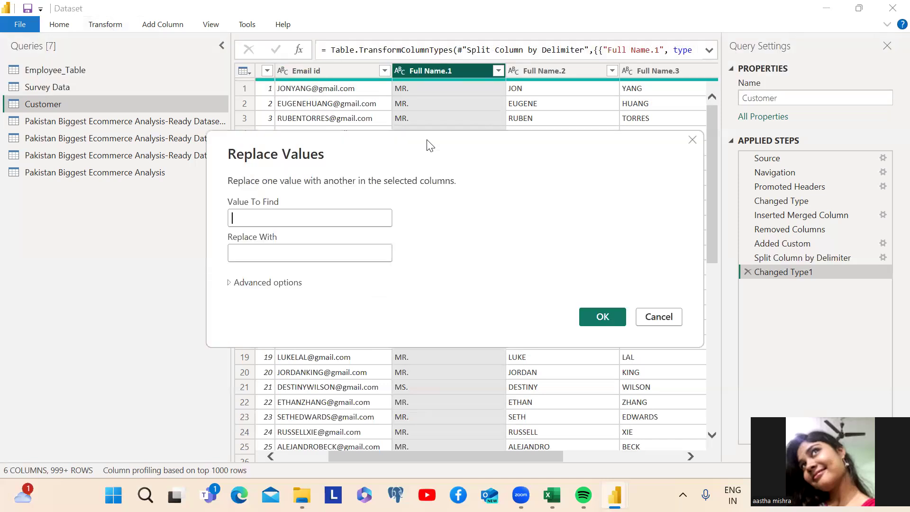
{"action": "type", "text": "MR"}
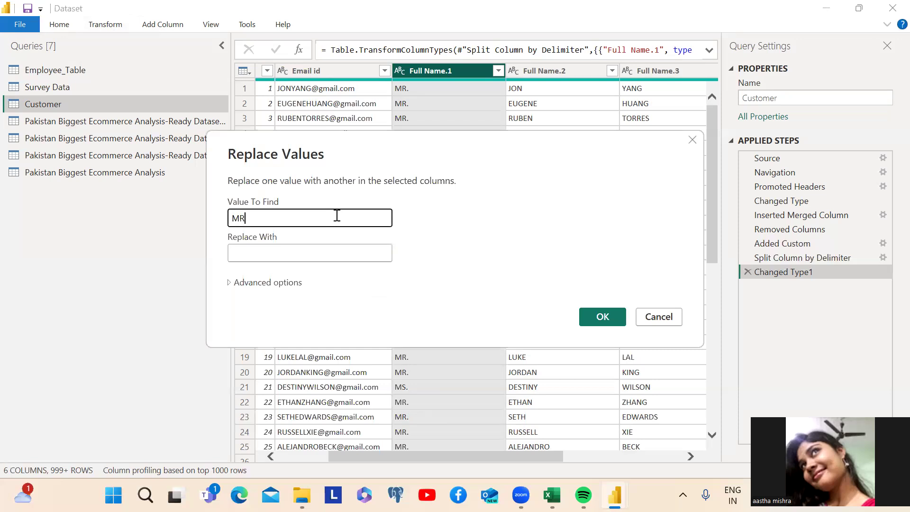
{"action": "type", "text": ">"}
{"action": "key", "text": "BackSpace"}
{"action": "type", "text": "."}
{"action": "key", "text": "Tab"}
{"action": "type", "text": "Mr."}
{"action": "left_click", "coordinate": [605, 318]}
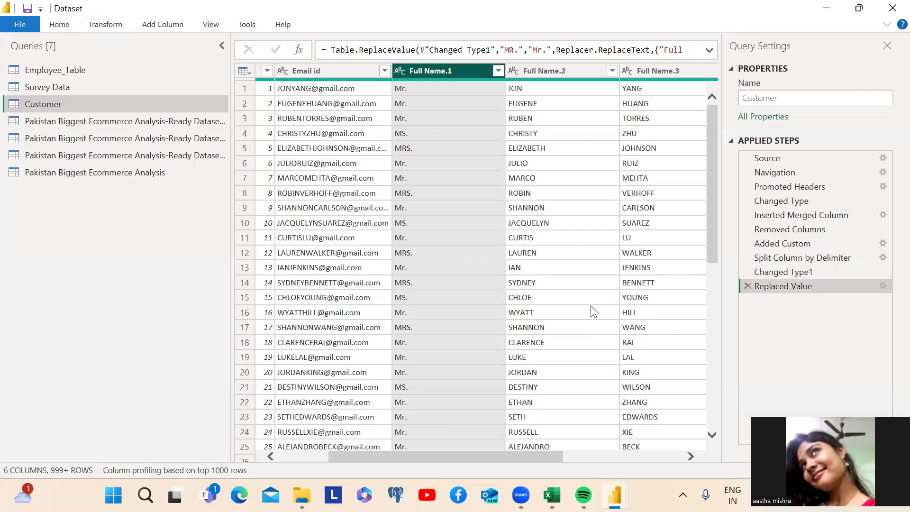
Add a second replacement in Full Name.1 turning MRS. into Mrs
{"action": "left_click", "coordinate": [105, 28]}
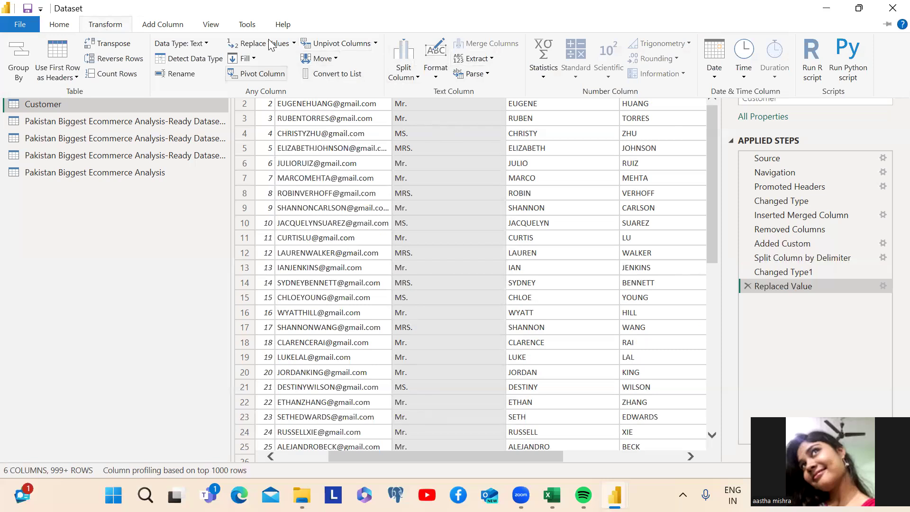
{"action": "left_click", "coordinate": [294, 44]}
{"action": "left_click", "coordinate": [286, 58]}
{"action": "left_click", "coordinate": [296, 218]}
{"action": "type", "text": "MRS"}
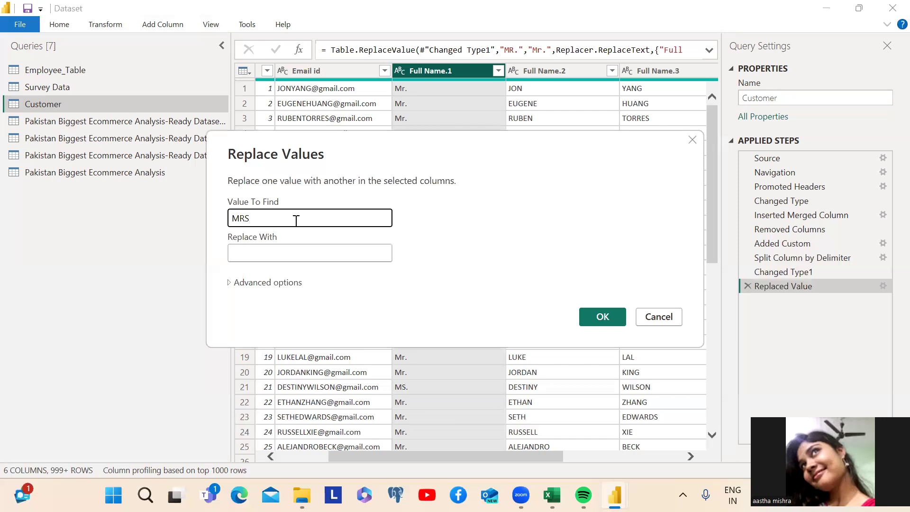
{"action": "type", "text": "."}
{"action": "key", "text": "Tab"}
{"action": "type", "text": "Mrs."}
{"action": "key", "text": "Return"}
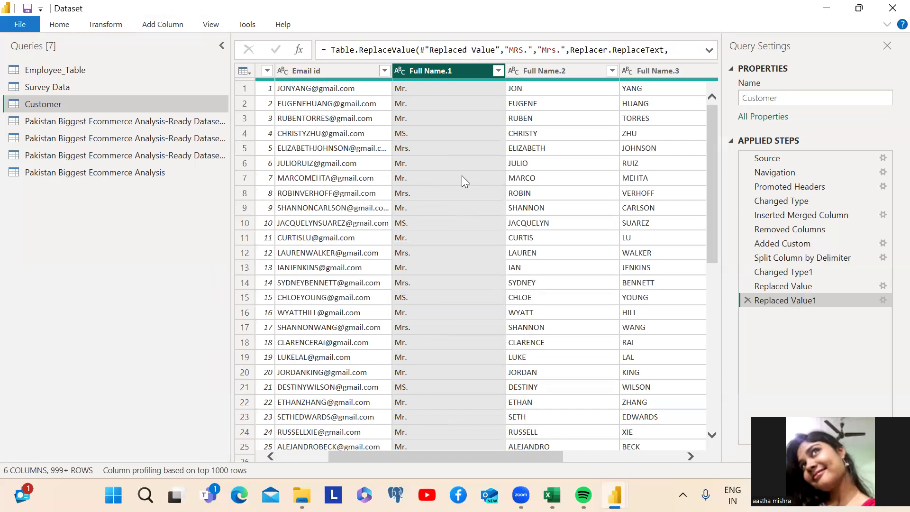
{"action": "left_click", "coordinate": [115, 27]}
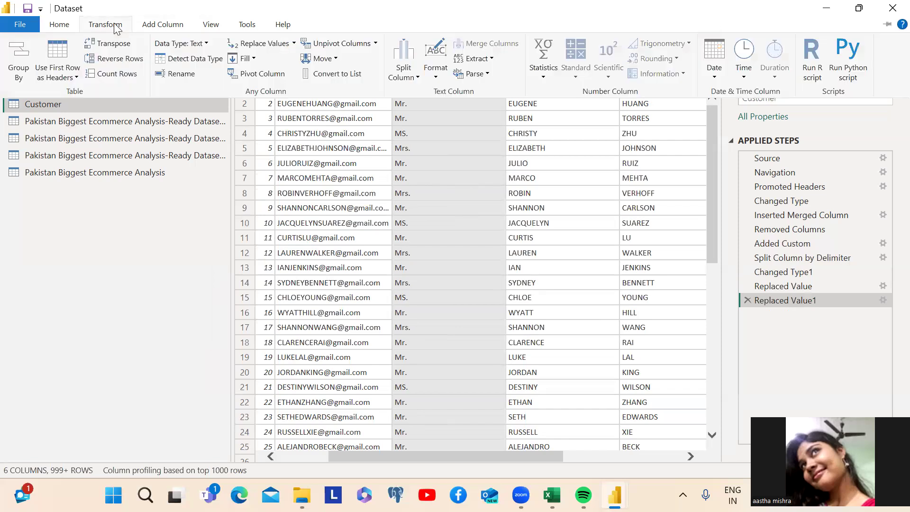
{"action": "left_click", "coordinate": [491, 59]}
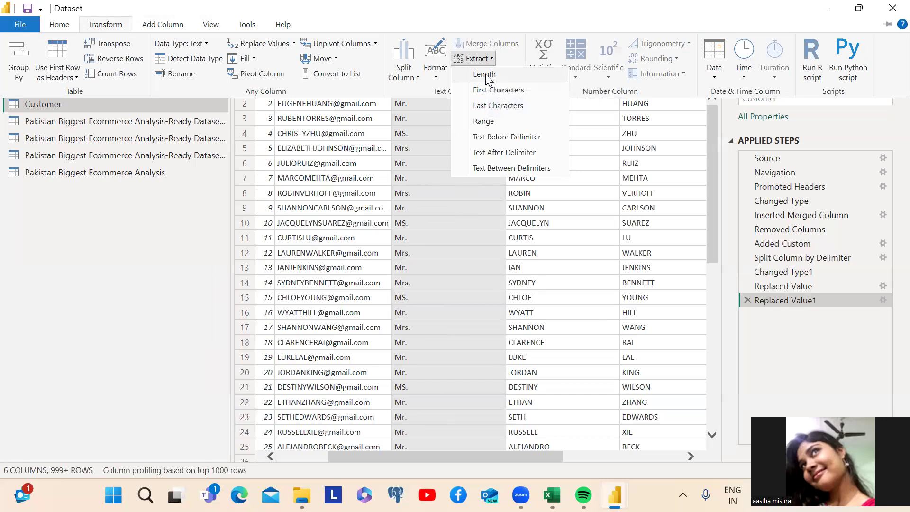
{"action": "left_click", "coordinate": [485, 75]}
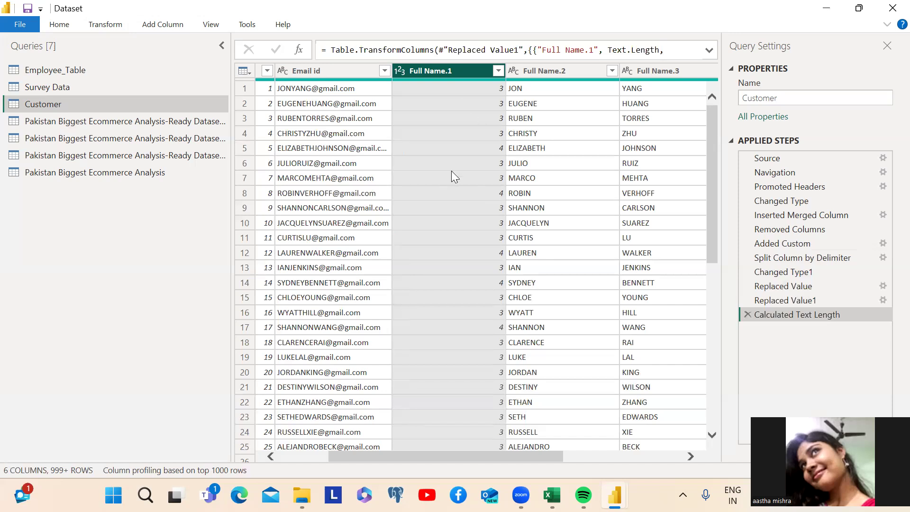
{"action": "left_click", "coordinate": [746, 316]}
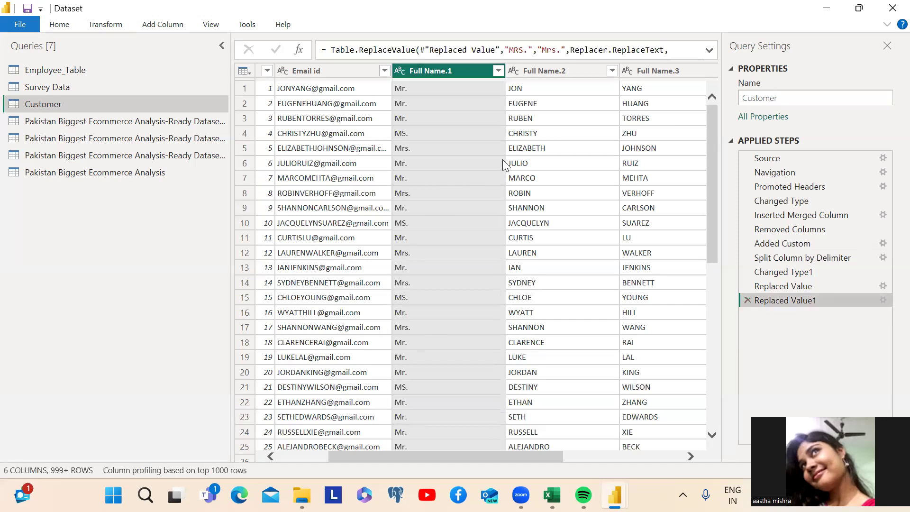
{"action": "left_click", "coordinate": [114, 24]}
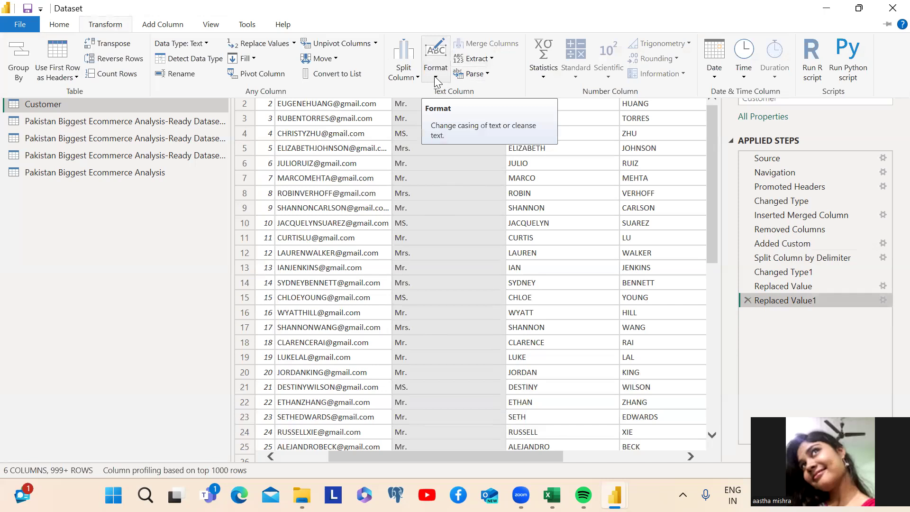
{"action": "left_click", "coordinate": [490, 57]}
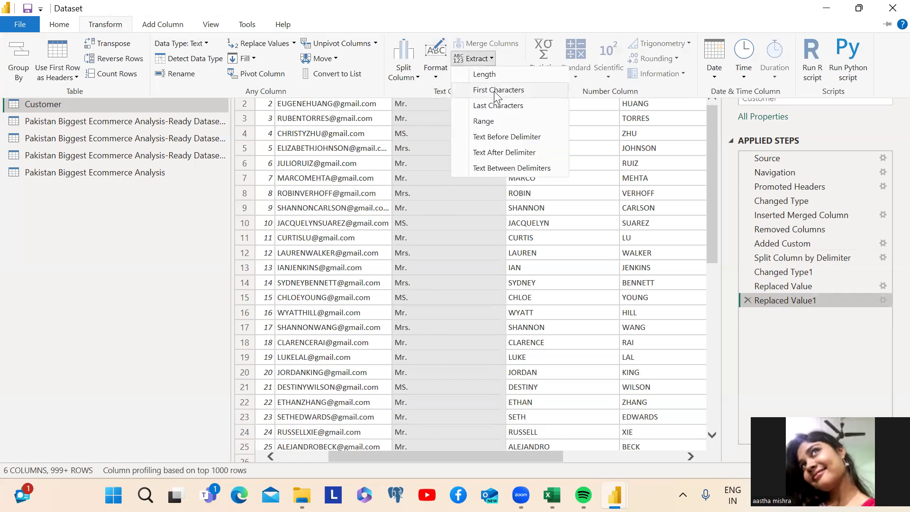
{"action": "left_click", "coordinate": [482, 122]}
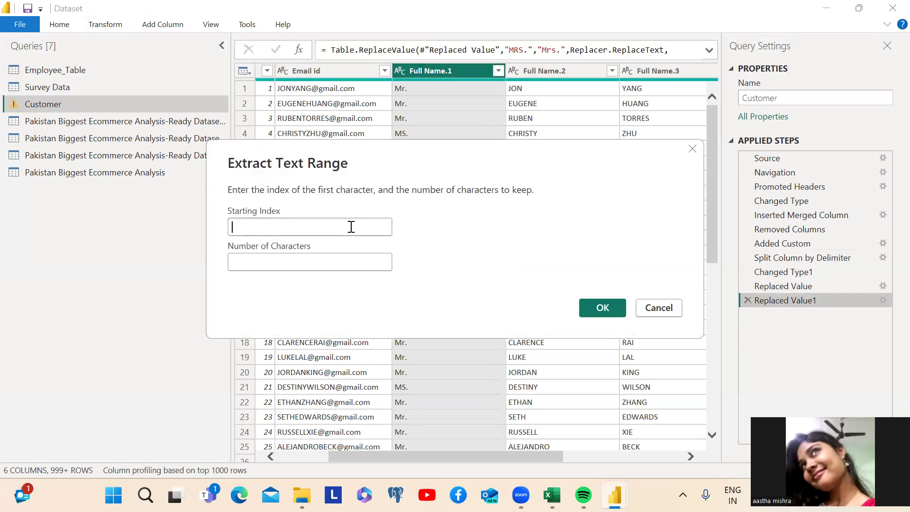
{"action": "type", "text": "2"}
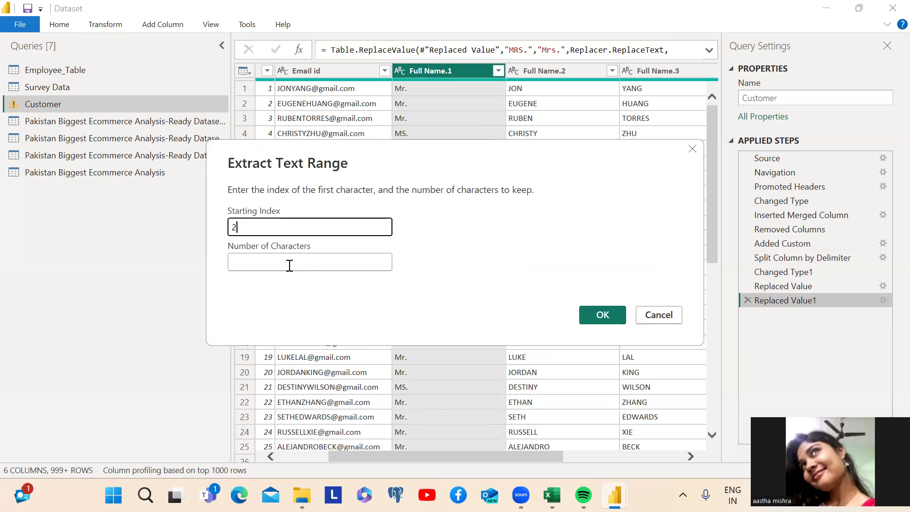
{"action": "right_click", "coordinate": [269, 259]}
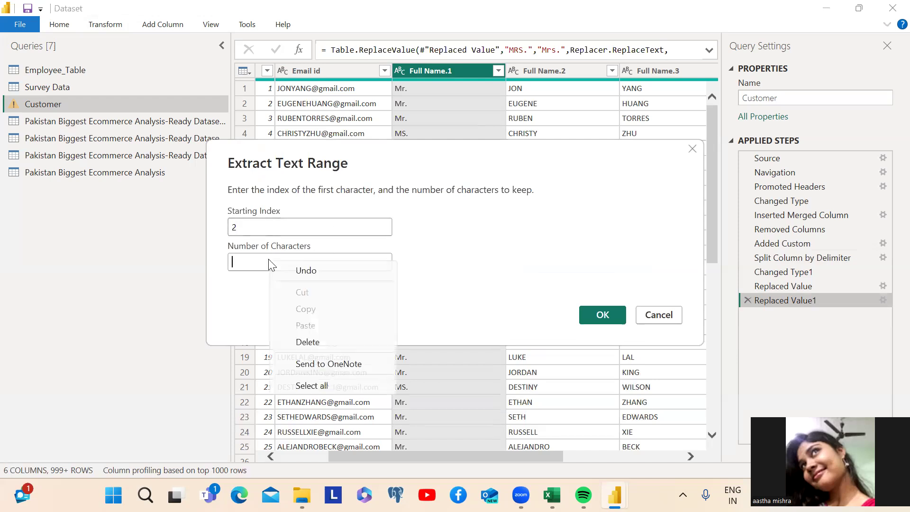
{"action": "left_click", "coordinate": [254, 259]}
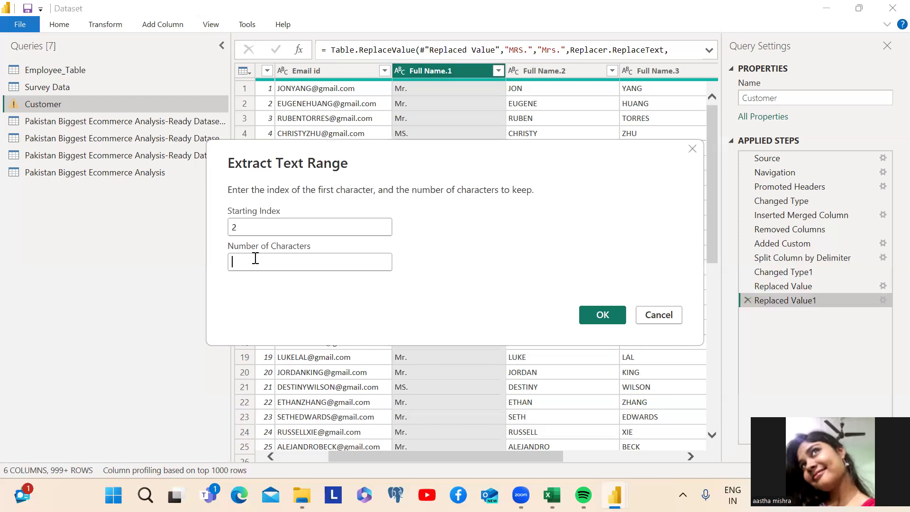
{"action": "left_click", "coordinate": [255, 258]}
{"action": "type", "text": "5"}
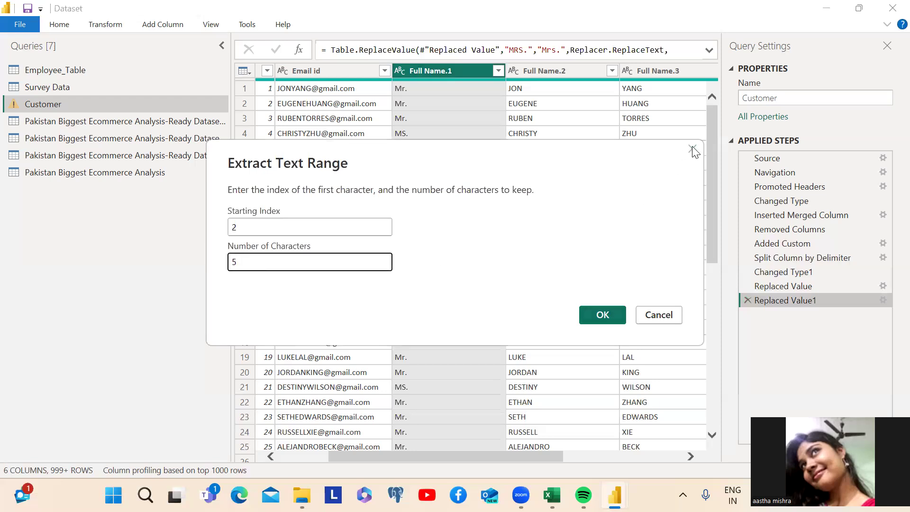
{"action": "key", "text": "BackSpace"}
{"action": "type", "text": "1"}
{"action": "left_click", "coordinate": [593, 312]}
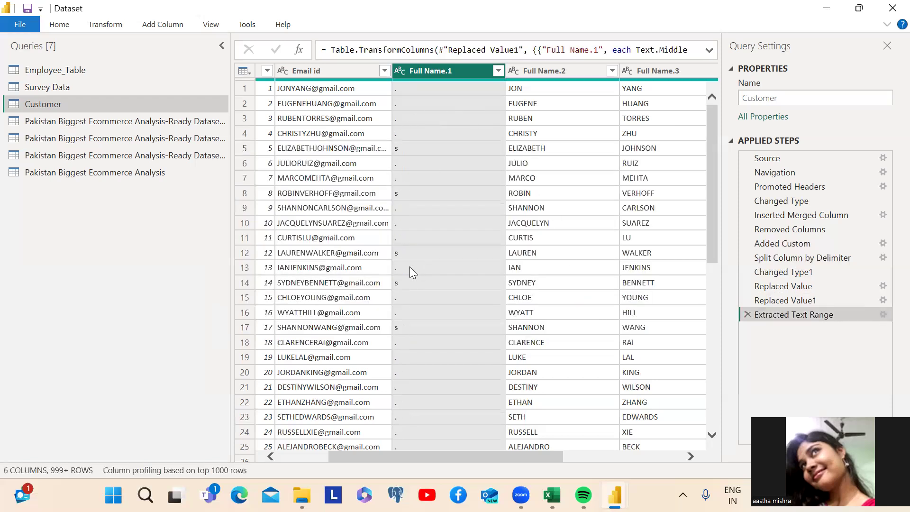
{"action": "left_click", "coordinate": [747, 314]}
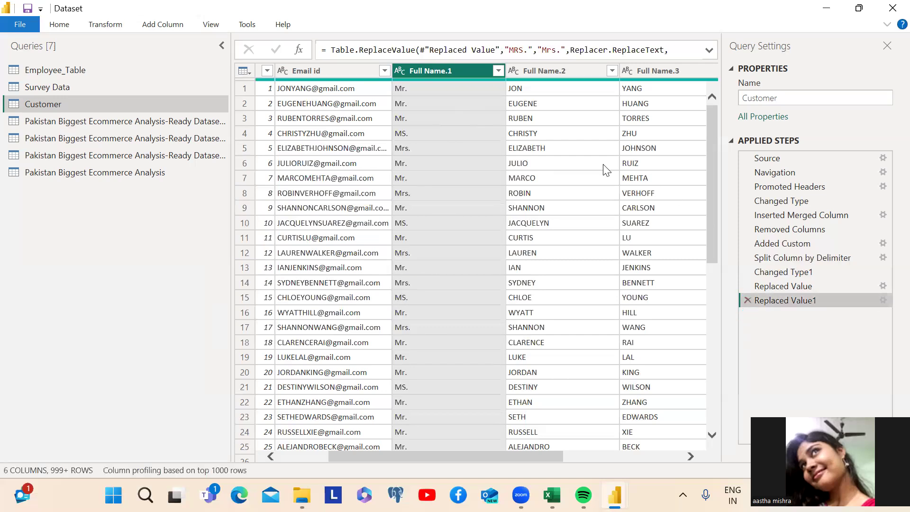
{"action": "left_click", "coordinate": [151, 25]}
{"action": "left_click", "coordinate": [115, 26]}
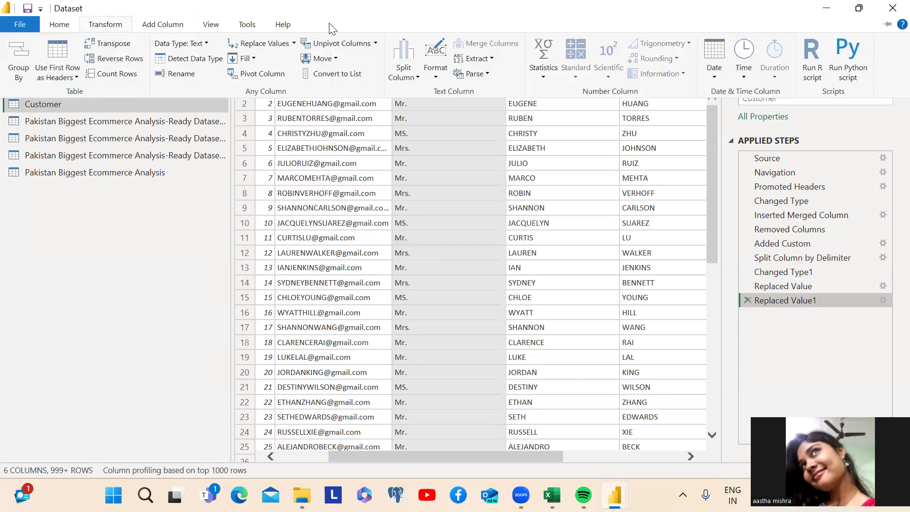
{"action": "left_click", "coordinate": [542, 76]}
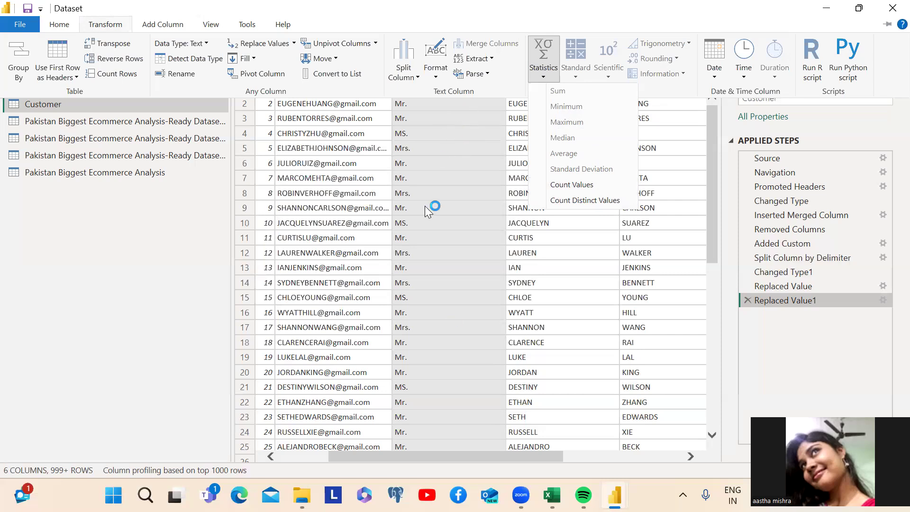
{"action": "left_click", "coordinate": [572, 186]}
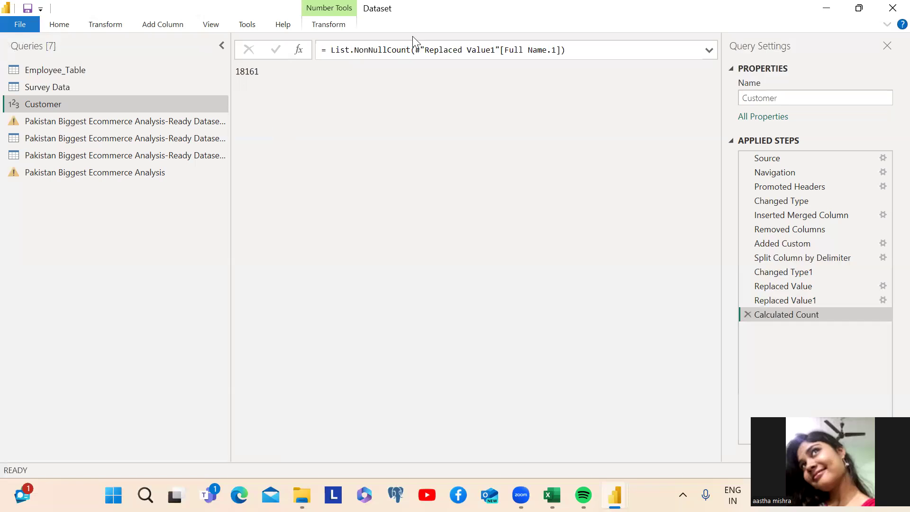
{"action": "left_click", "coordinate": [748, 314]}
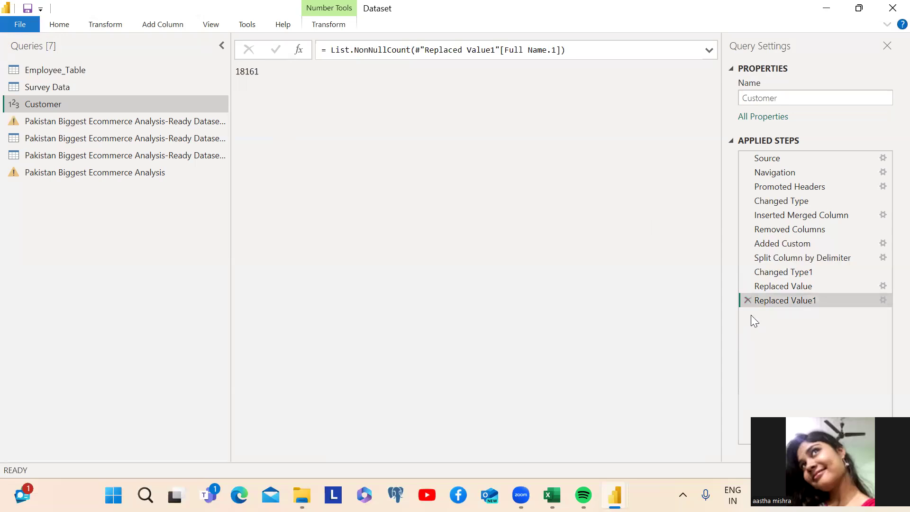
{"action": "left_click", "coordinate": [511, 70]}
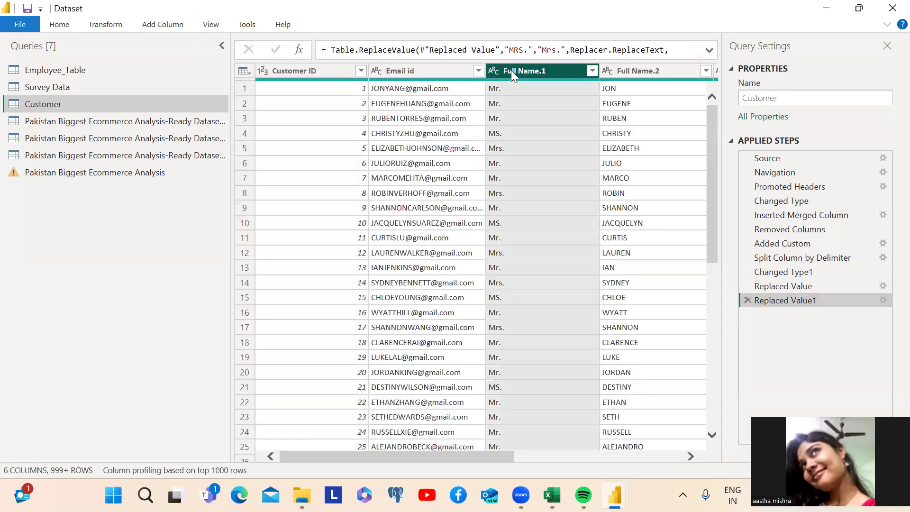
{"action": "left_click", "coordinate": [114, 26]}
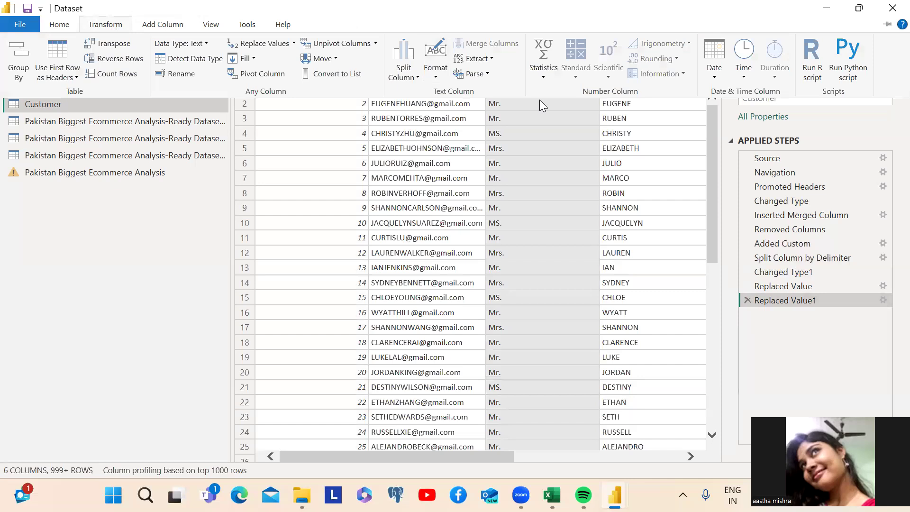
{"action": "left_click", "coordinate": [417, 78]}
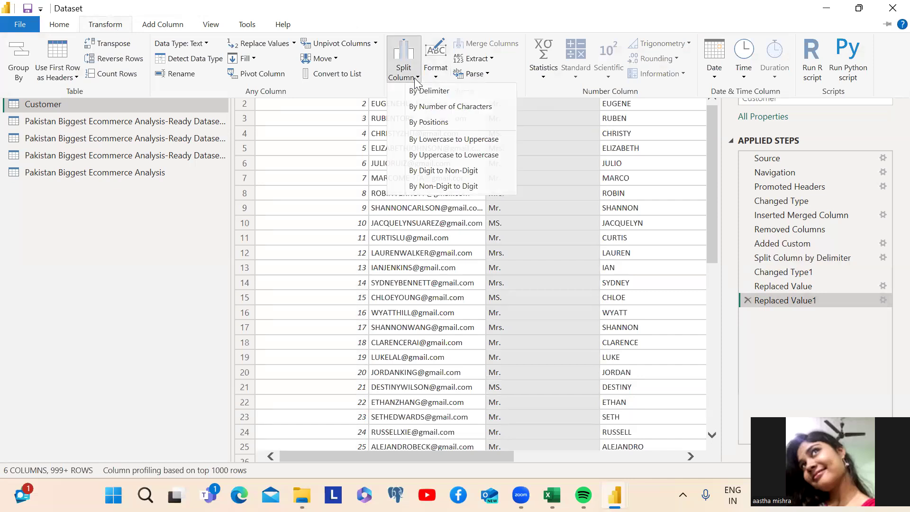
{"action": "left_click", "coordinate": [414, 80]}
{"action": "left_click", "coordinate": [547, 75]}
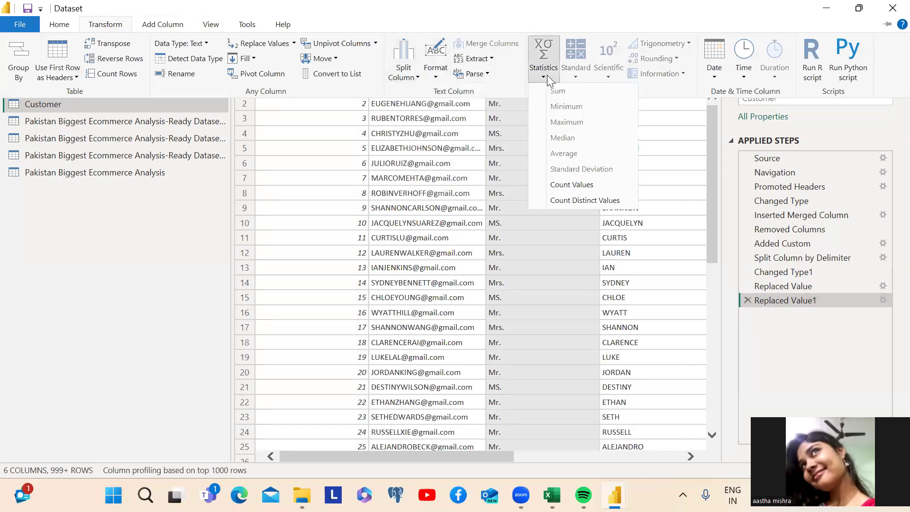
{"action": "left_click", "coordinate": [559, 201]}
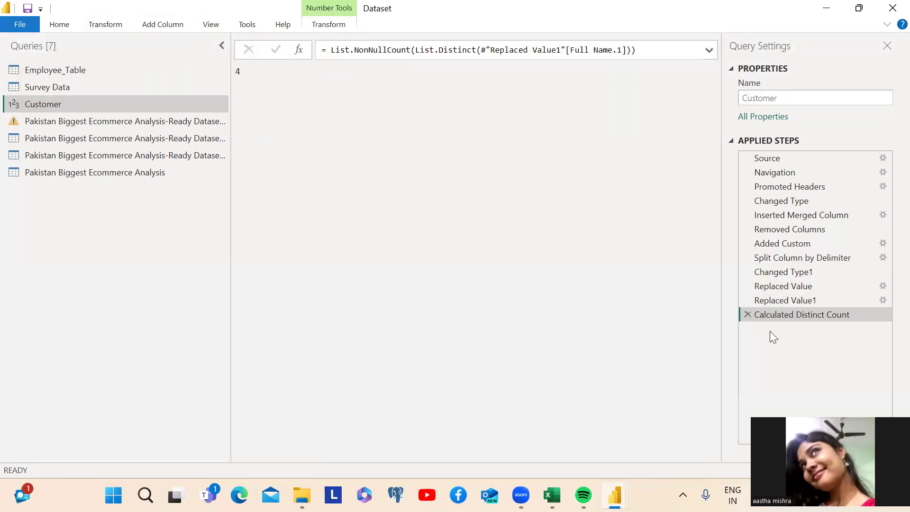
{"action": "left_click", "coordinate": [747, 314]}
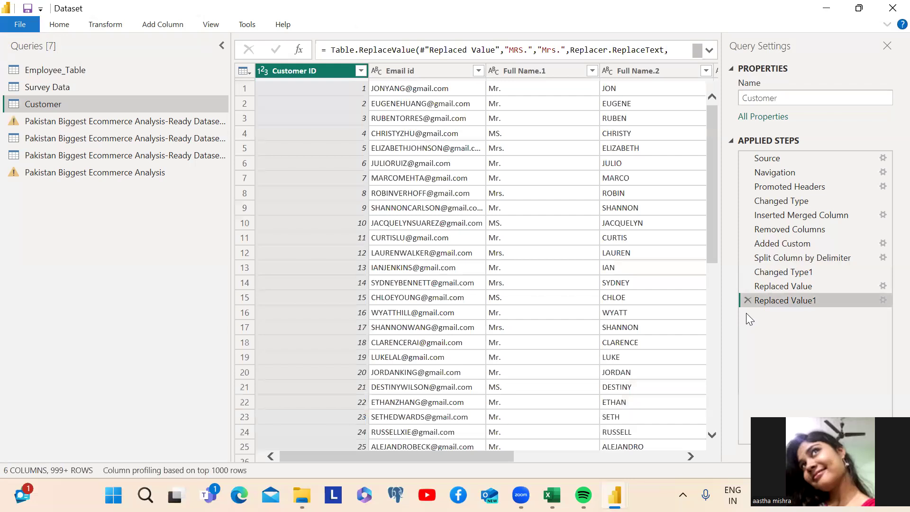
Open Employee_Table, try a Sum statistic on ID, then delete the Calculated Sum step
{"action": "left_click", "coordinate": [66, 70]}
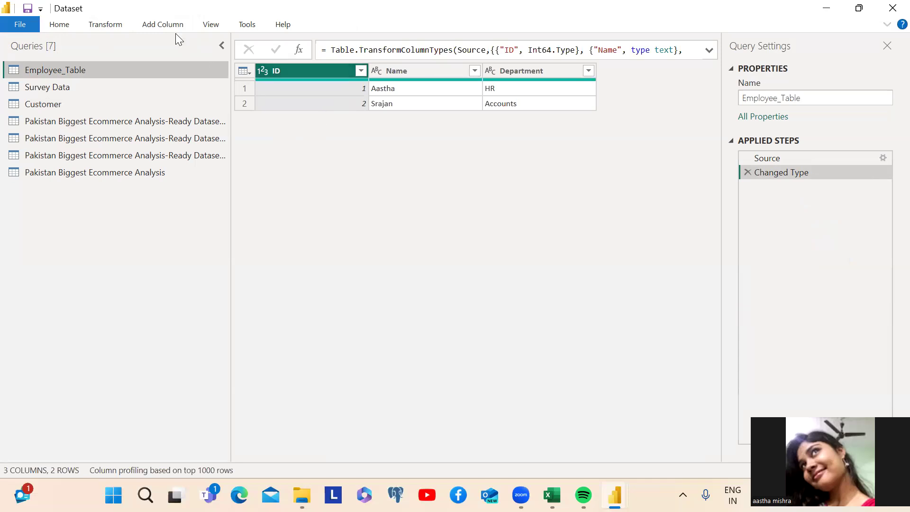
{"action": "left_click", "coordinate": [107, 25]}
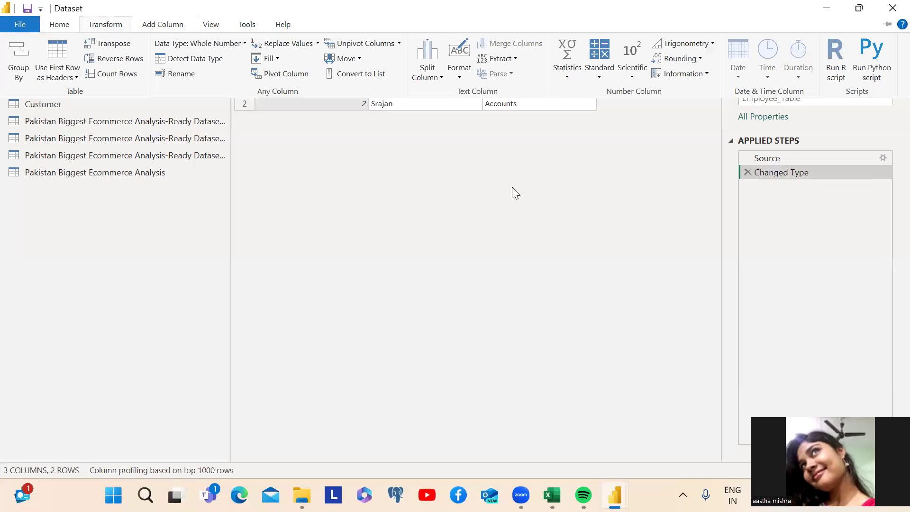
{"action": "left_click", "coordinate": [569, 72]}
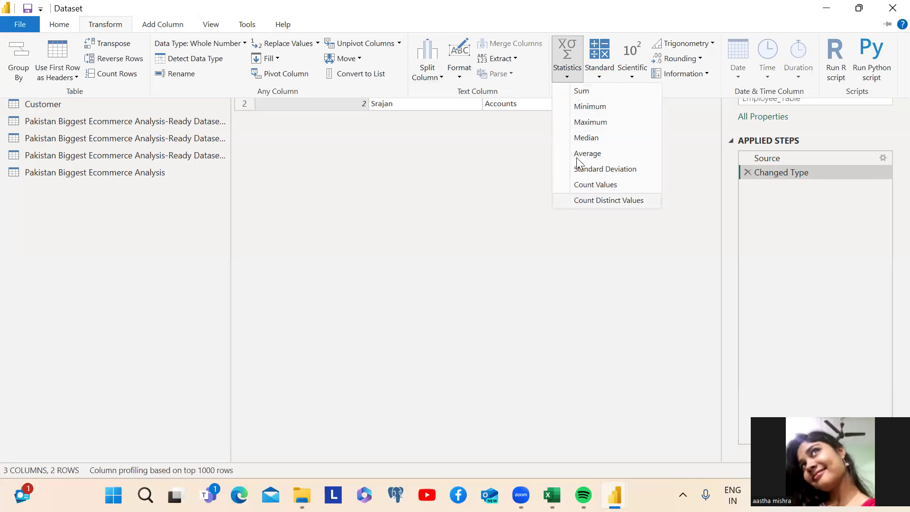
{"action": "left_click", "coordinate": [580, 92]}
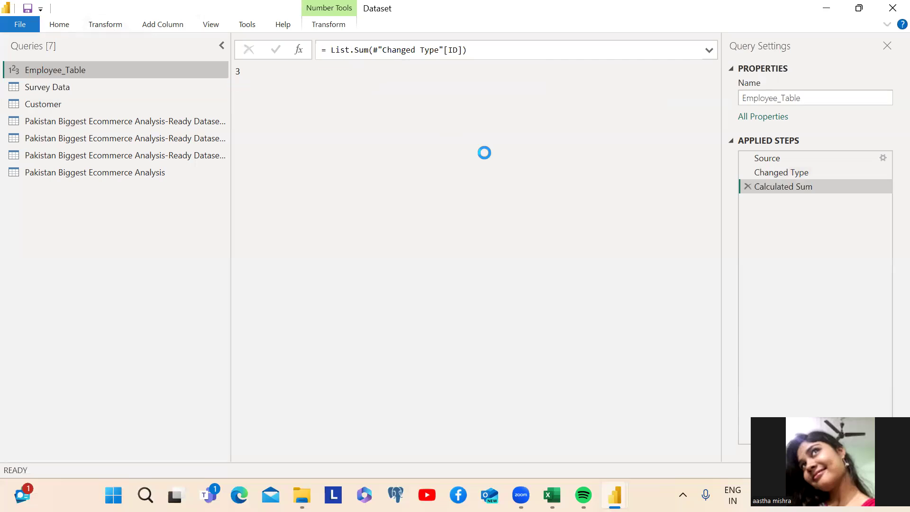
{"action": "left_click", "coordinate": [747, 185]}
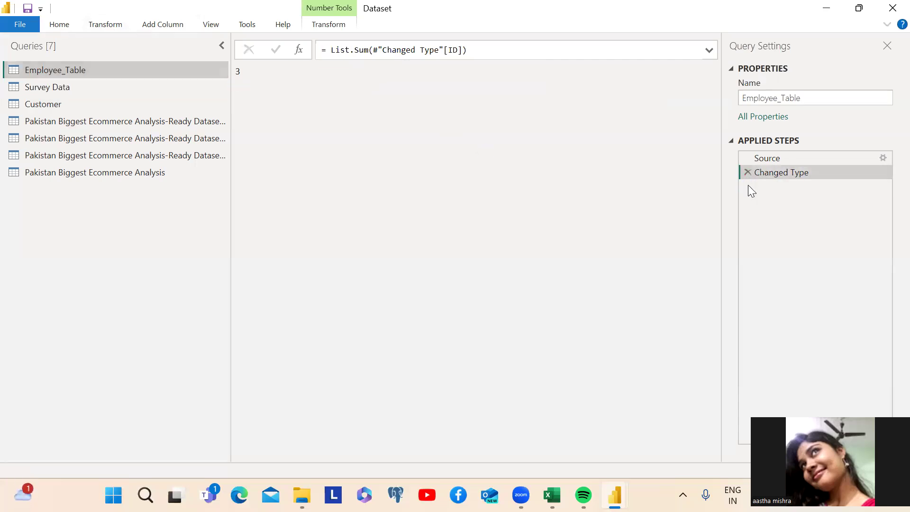
{"action": "left_click", "coordinate": [115, 26]}
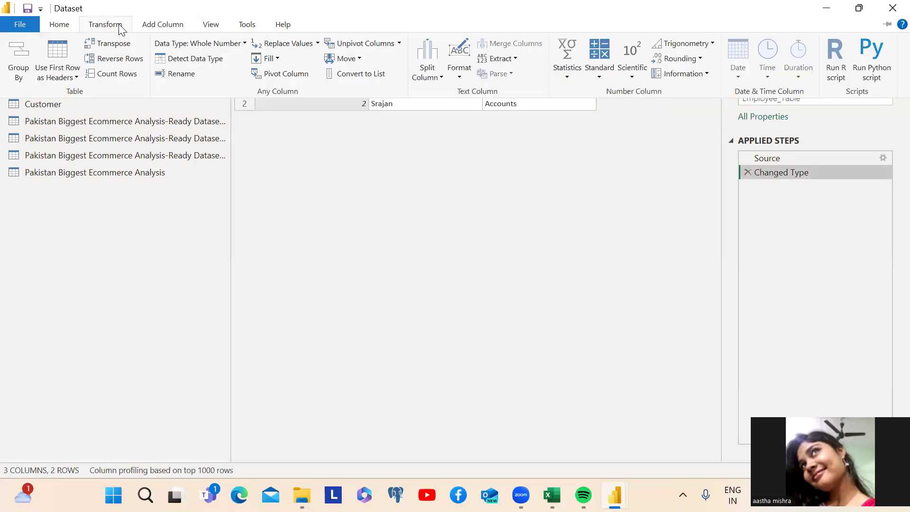
{"action": "left_click", "coordinate": [565, 81]}
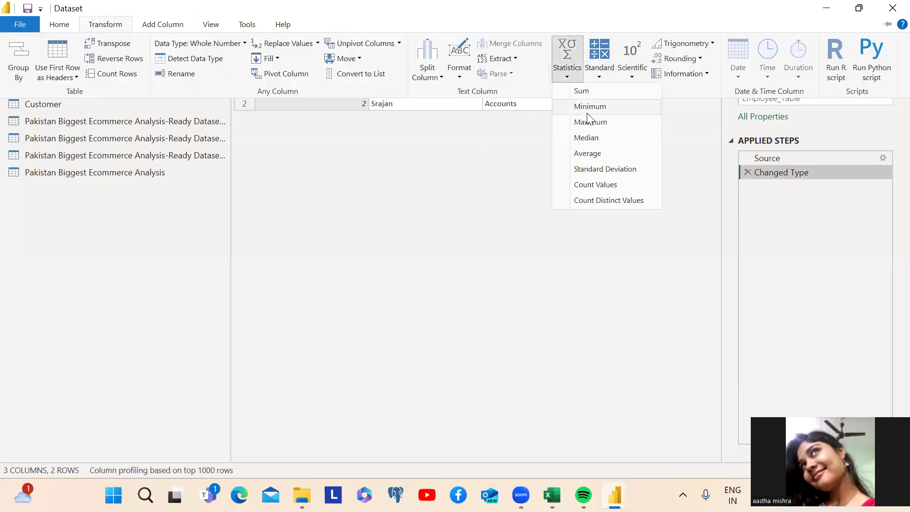
{"action": "left_click", "coordinate": [585, 231]}
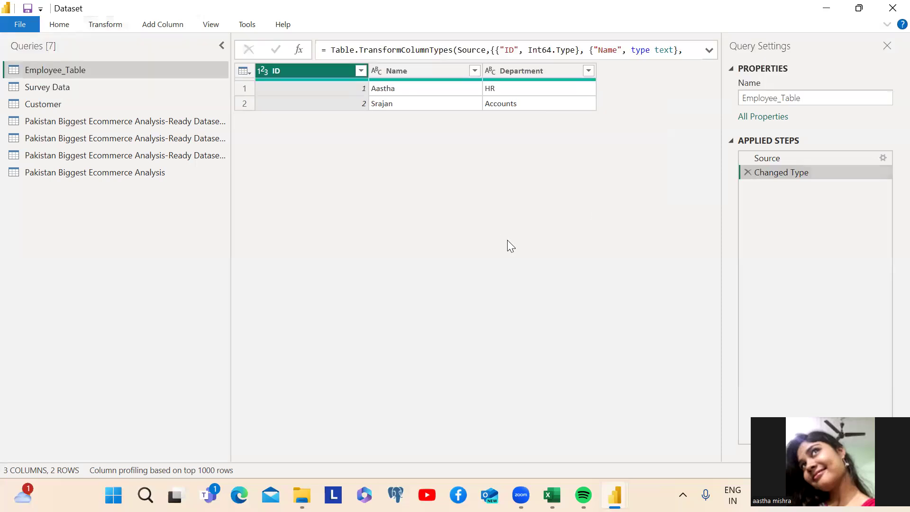
{"action": "left_click", "coordinate": [58, 25]}
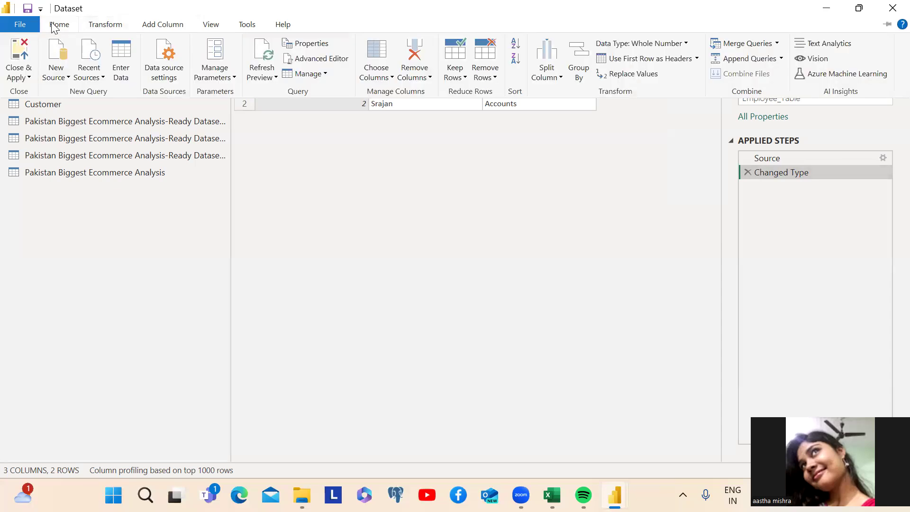
{"action": "left_click", "coordinate": [587, 228]}
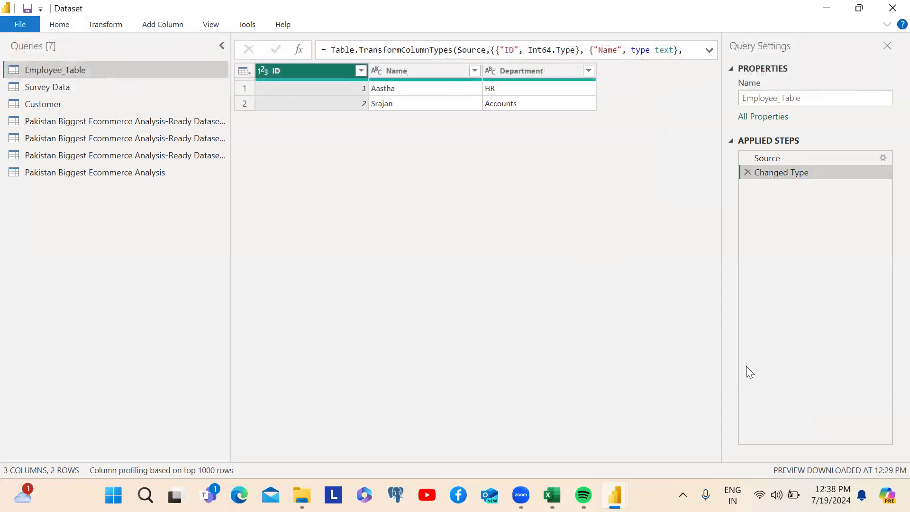
{"action": "mouse_move", "coordinate": [520, 495]}
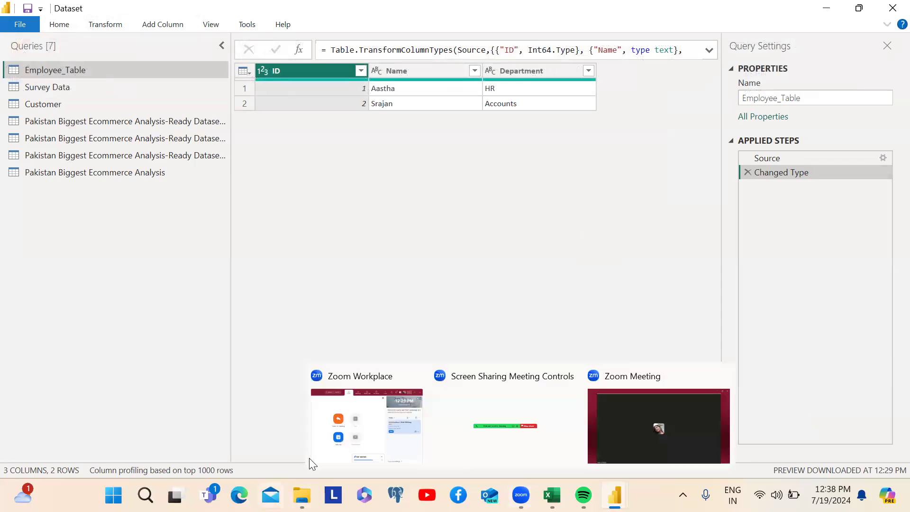
{"action": "left_click", "coordinate": [681, 409]}
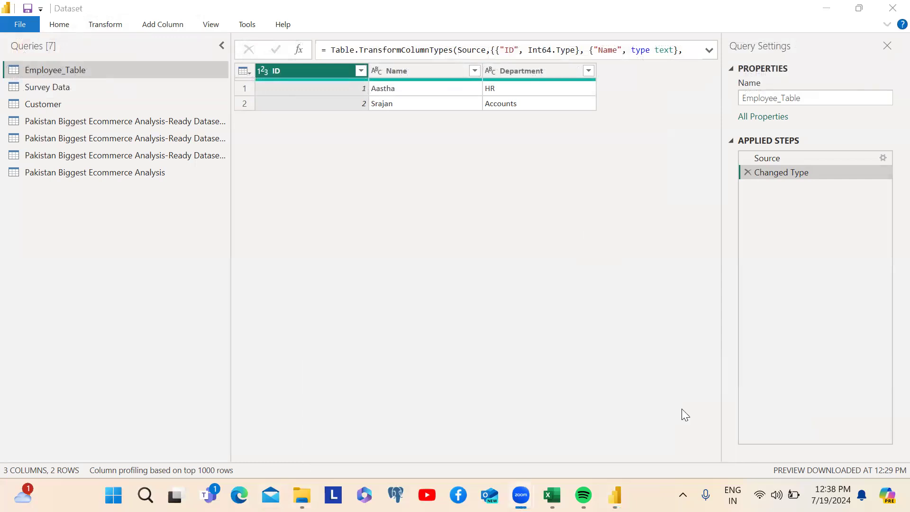